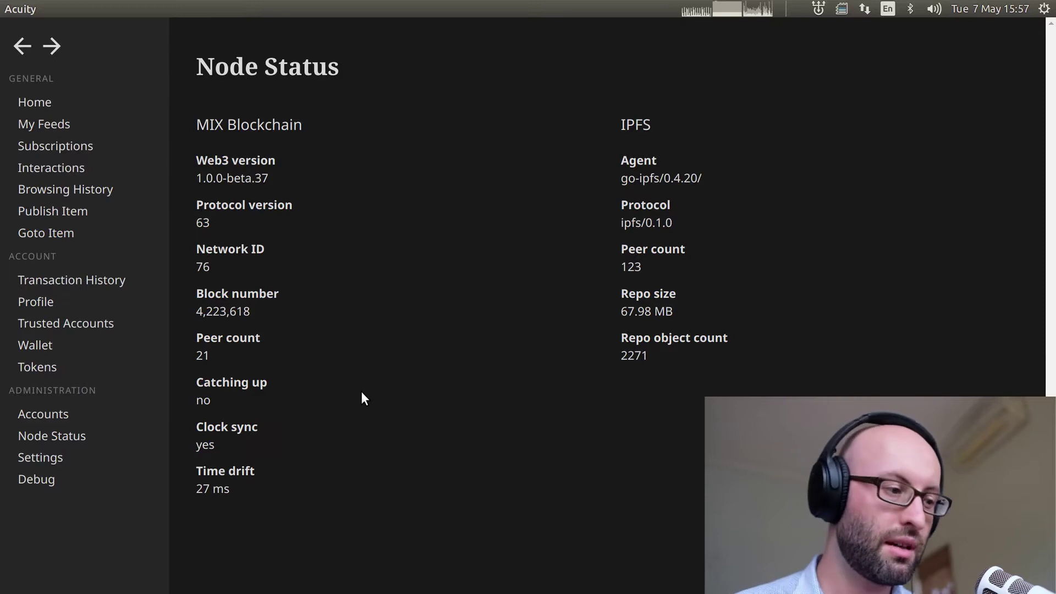
From Accounts, begin a new account so a twelve-word recovery phrase is generated
click(46, 420)
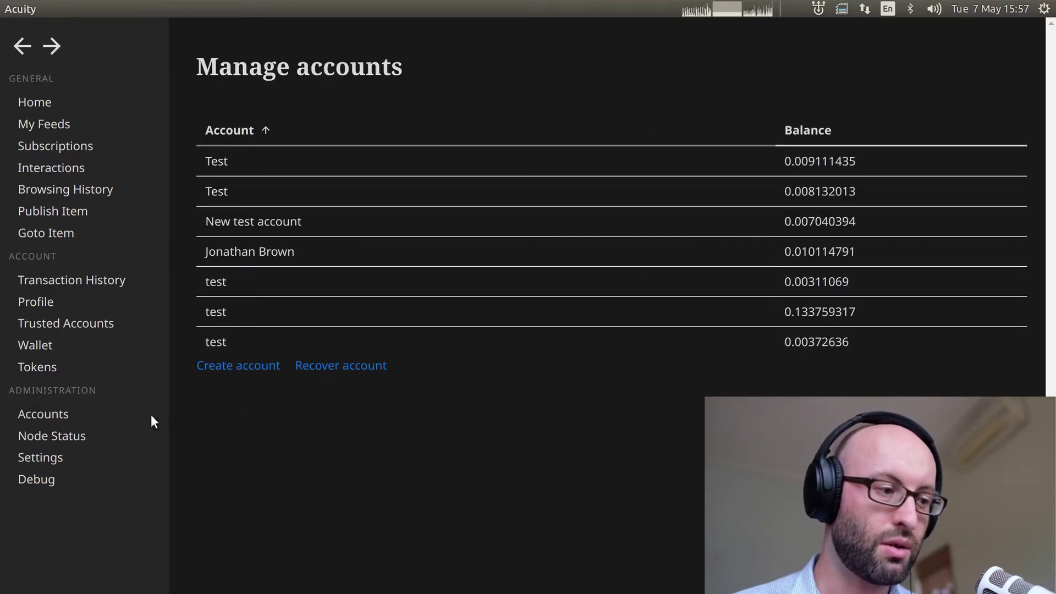
click(259, 366)
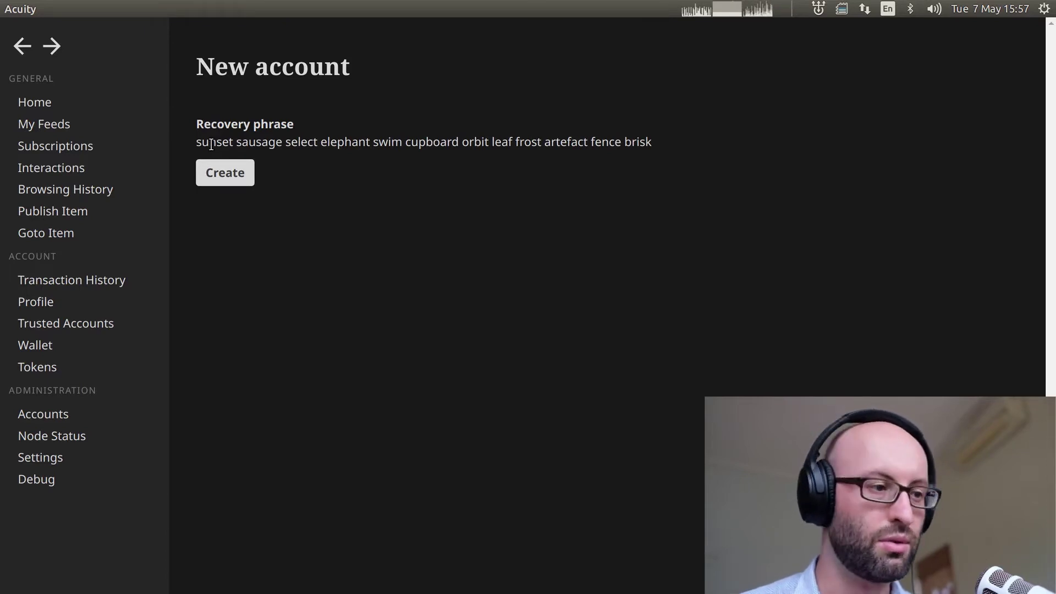
Create the account from the generated recovery phrase
click(246, 175)
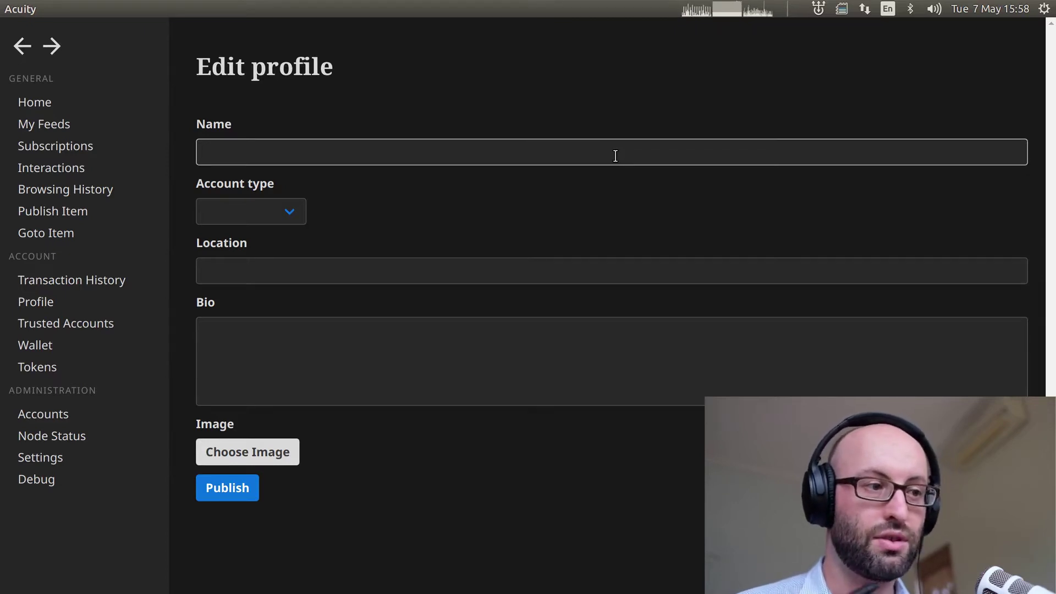
Enter the user's full name, choose account type Person, location Asia and bio 'Building Acuity!'
click(615, 155)
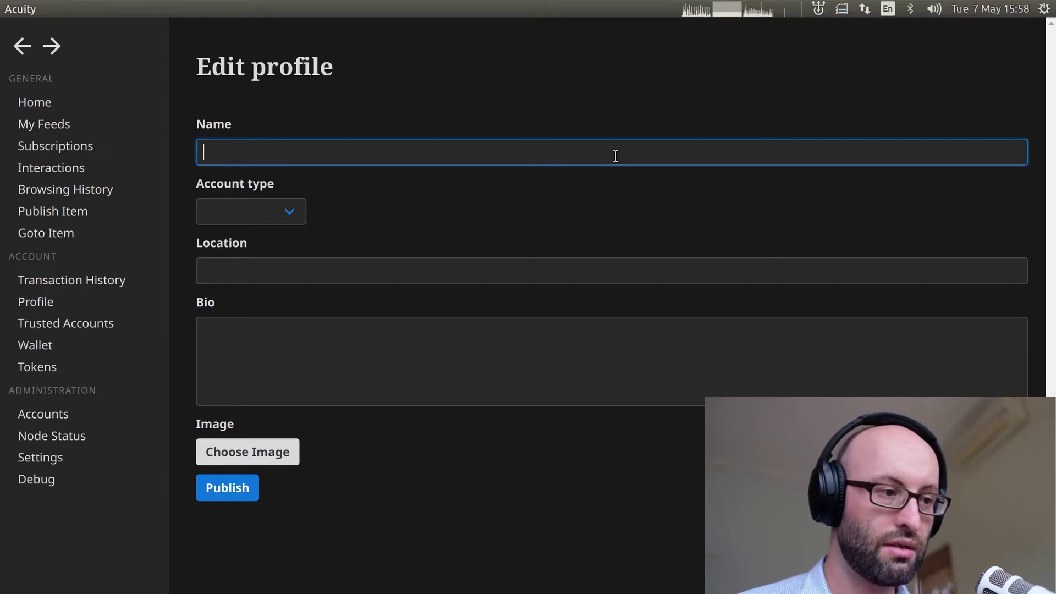
text(Jonat)
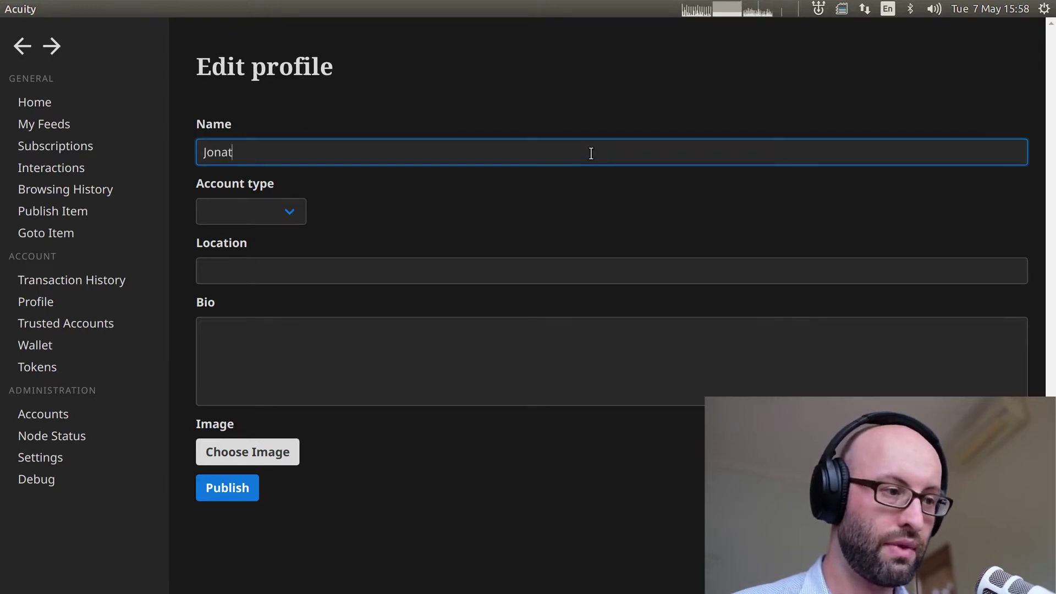
text(han Brown)
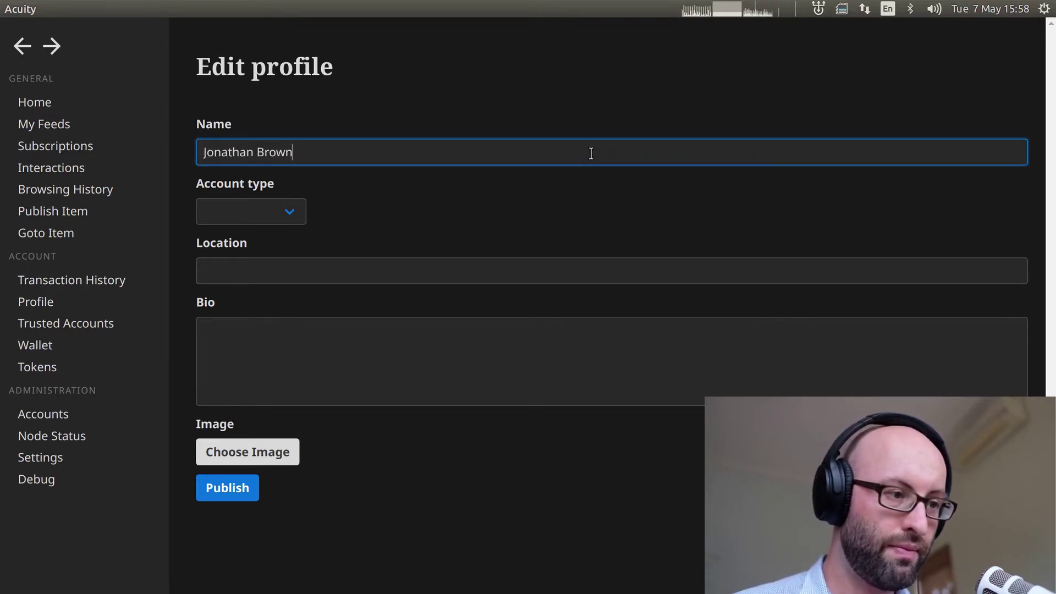
click(291, 219)
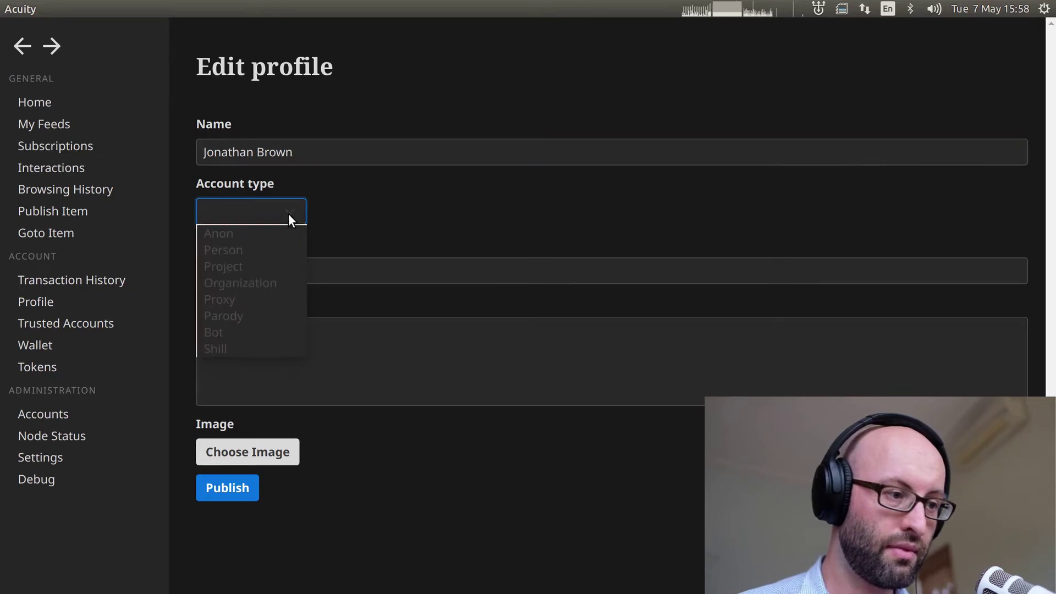
click(272, 246)
click(278, 273)
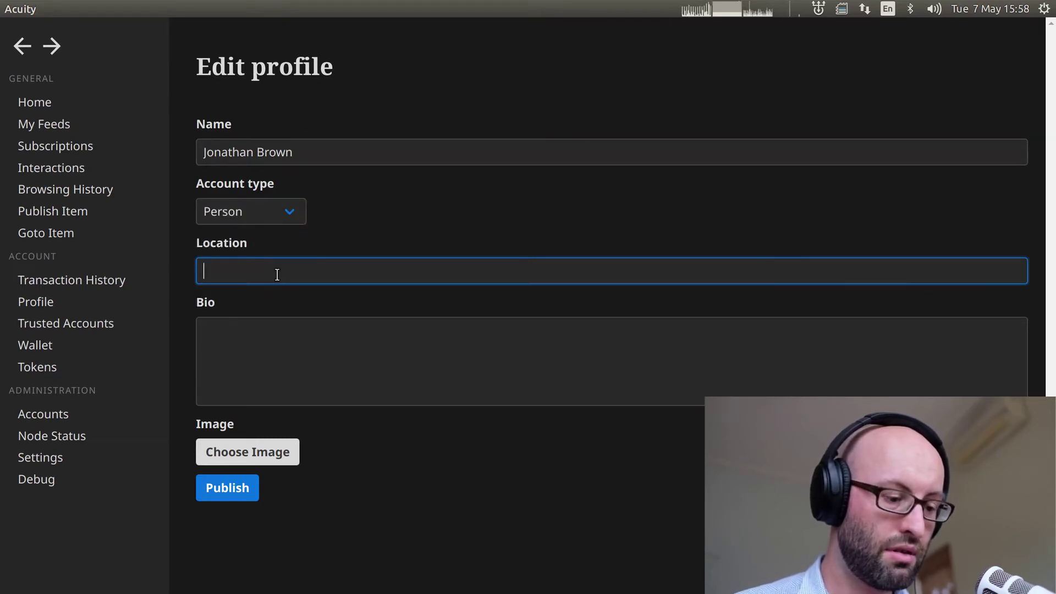
text(Asia)
click(321, 367)
text(Bui)
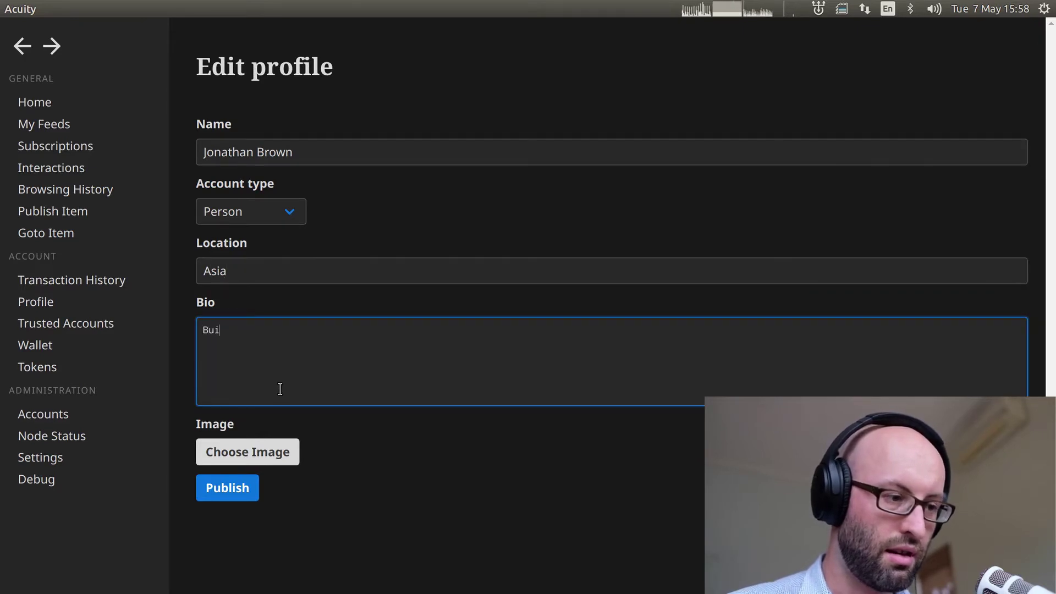
text(lding )
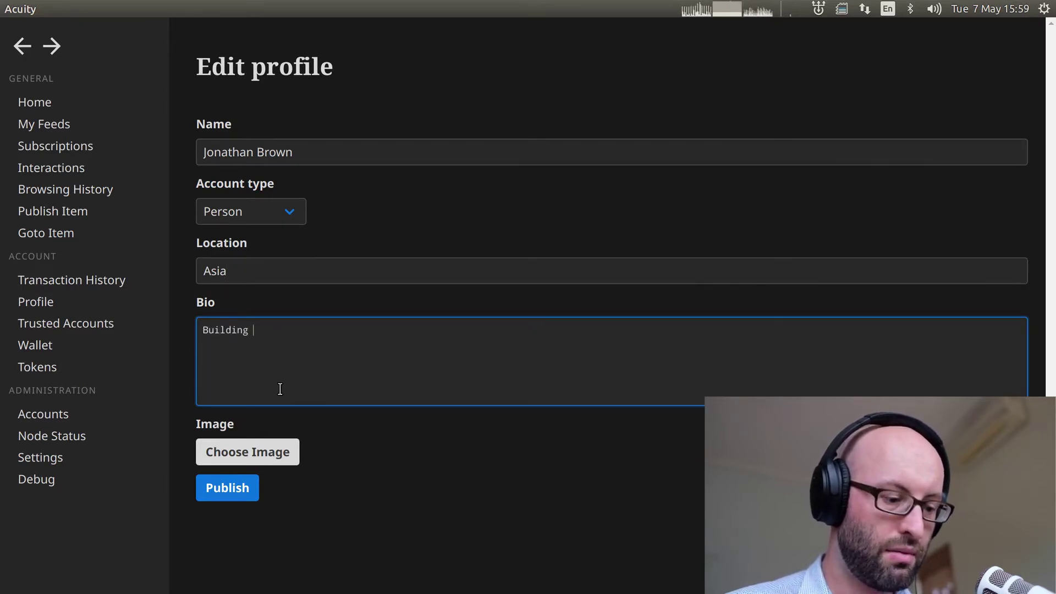
text(Acuity!)
Set me-skylantern.jpeg as the profile picture and publish the profile
click(260, 454)
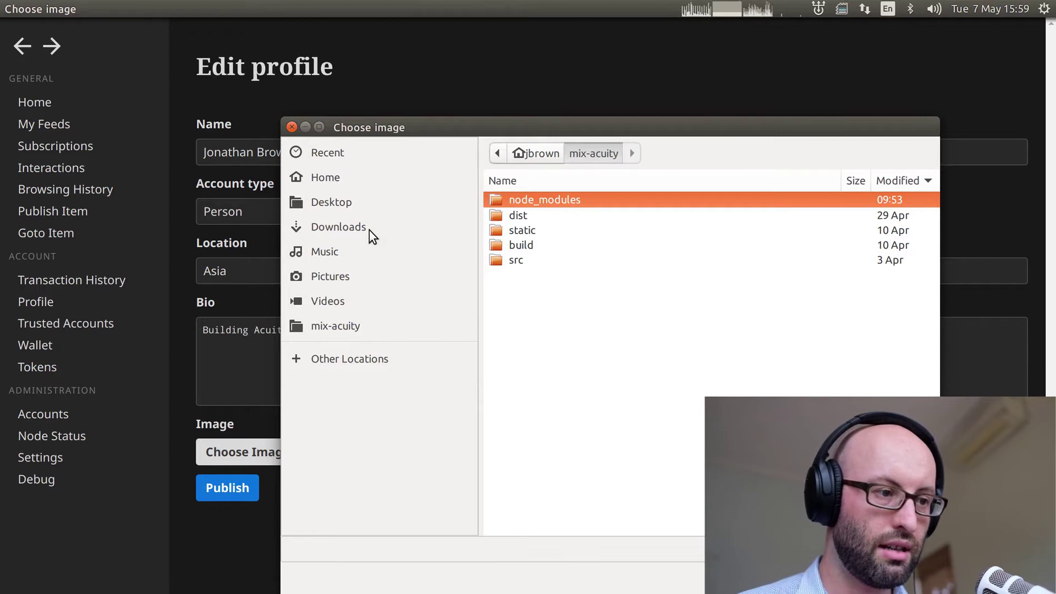
click(352, 157)
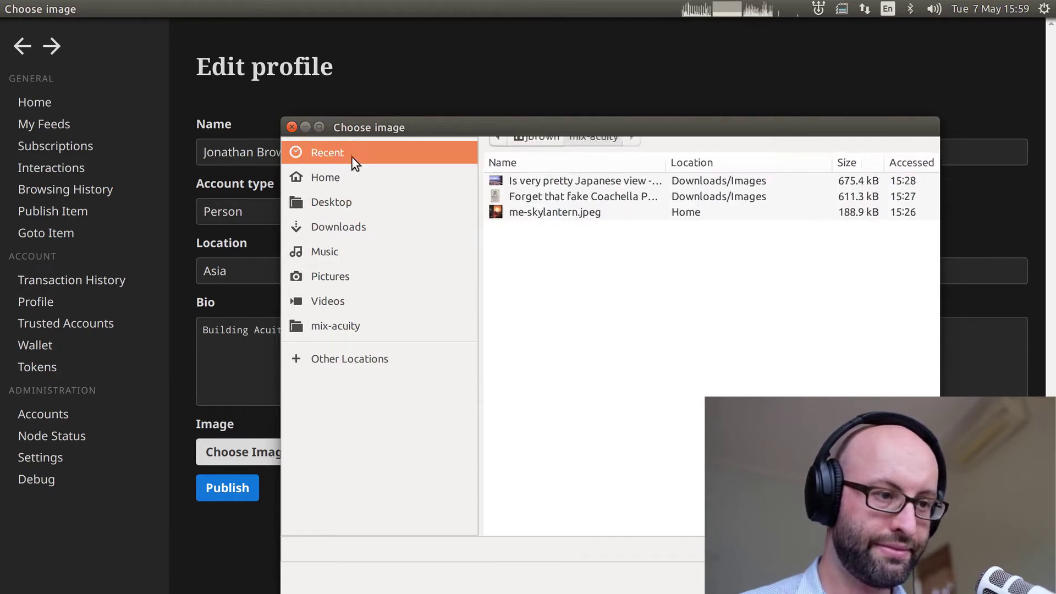
click(550, 197)
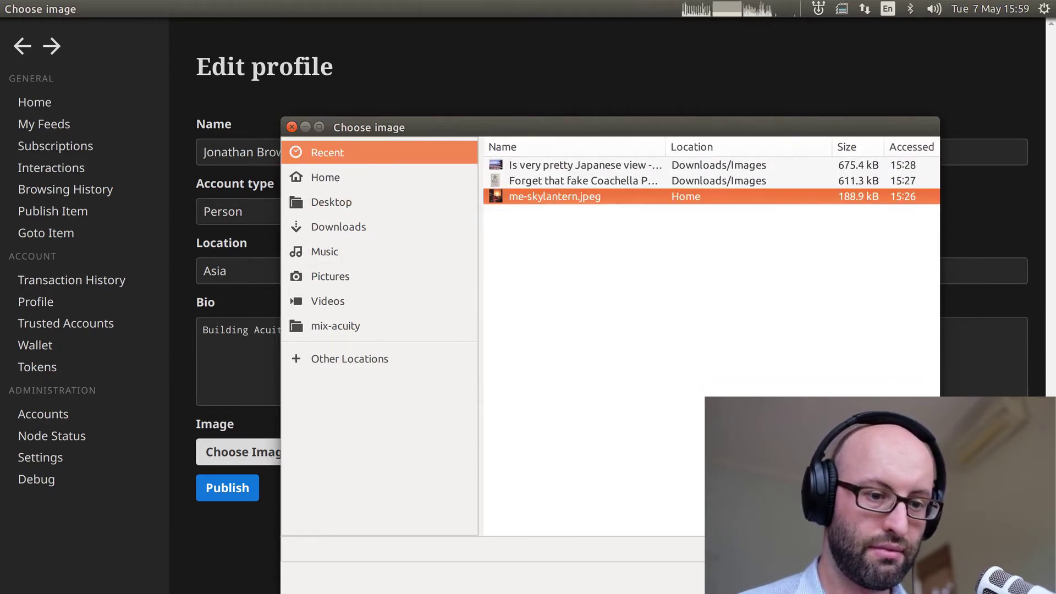
click(911, 577)
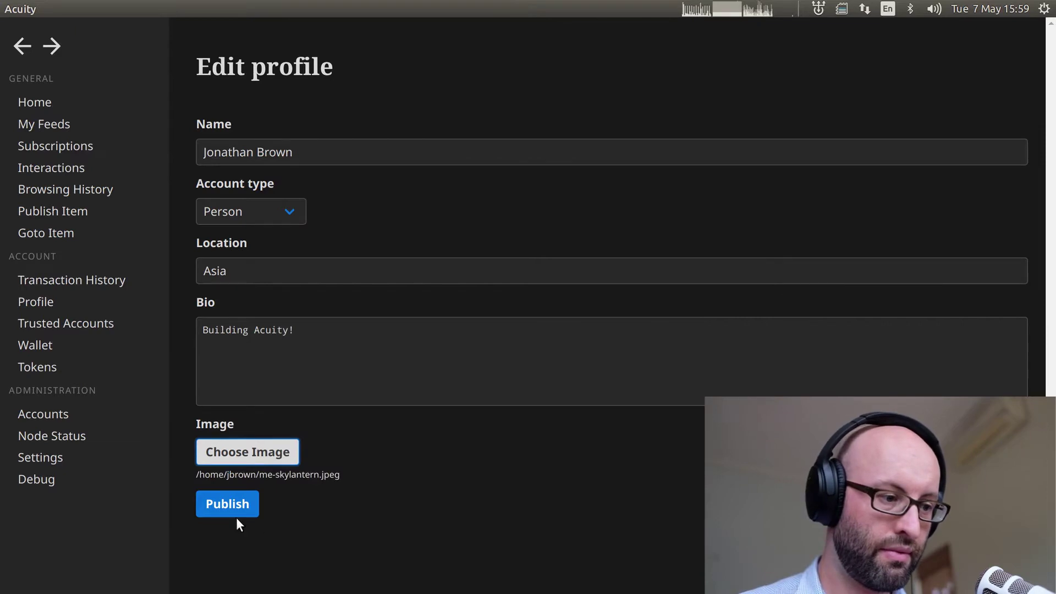
click(222, 510)
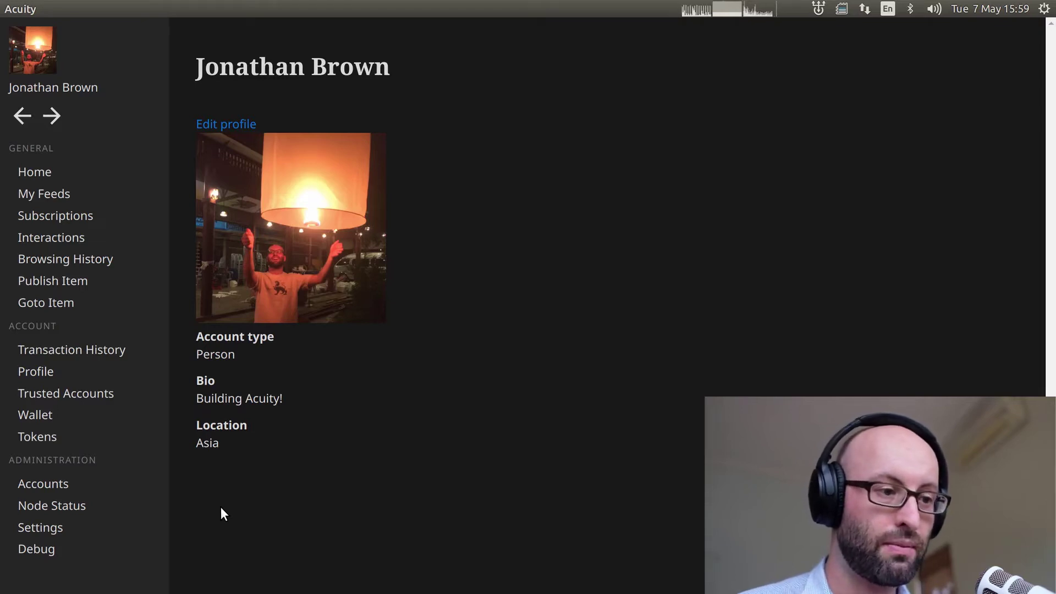
key(alt+Tab)
key(alt+Tab)
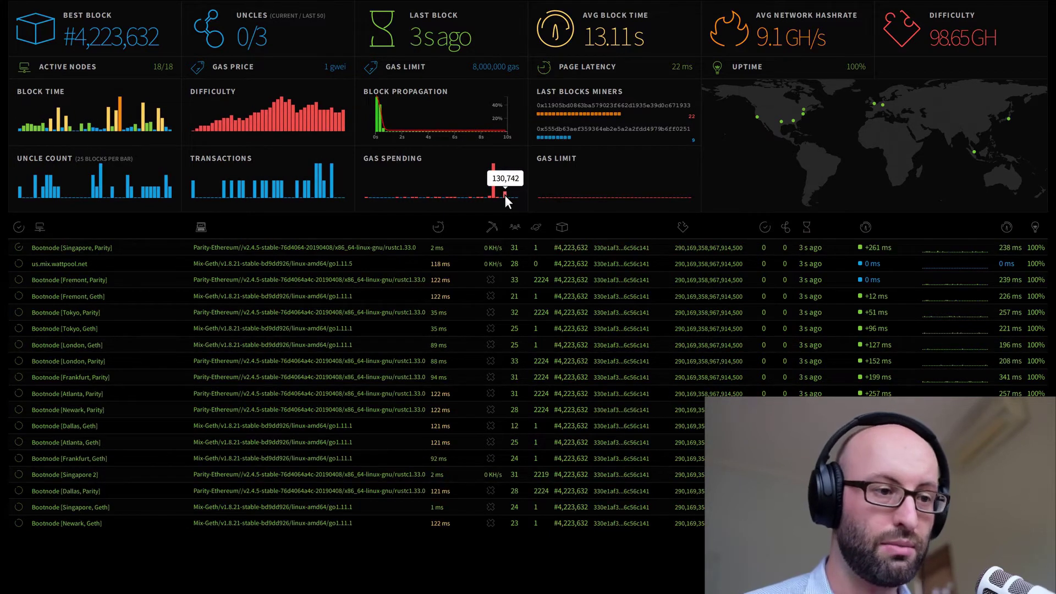
Return from the MIX network stats dashboard to the published Acuity profile
key(alt+Tab)
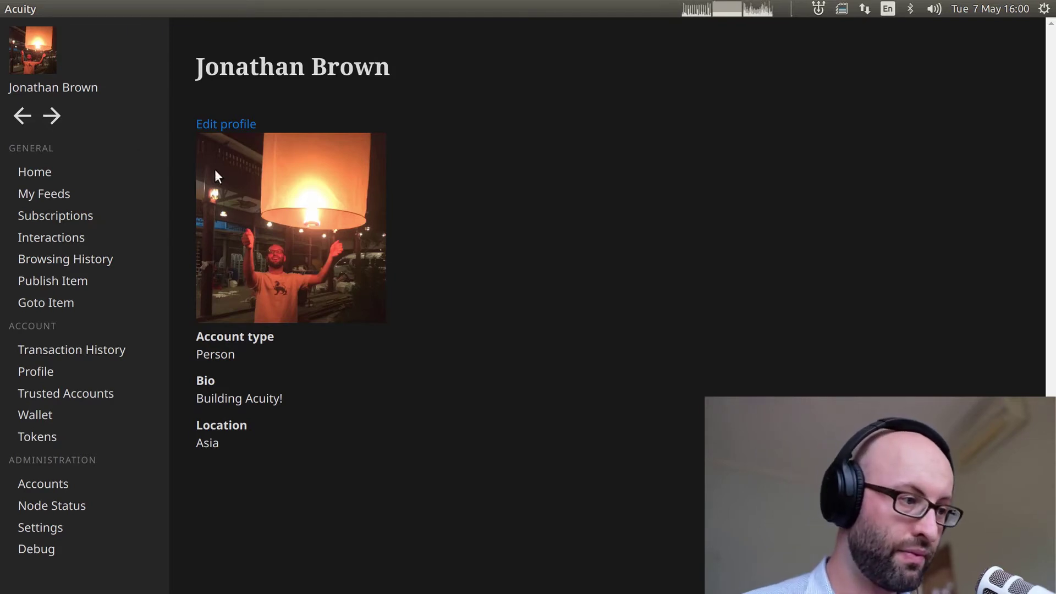
Activate New test account, view a history post and its Study and test ACUITY feed
click(70, 485)
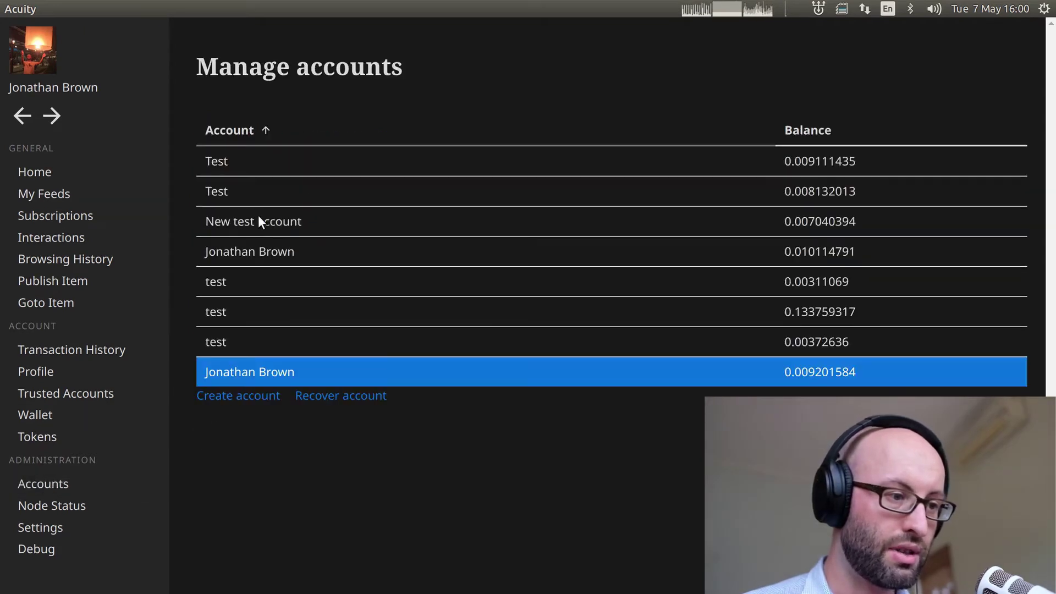
click(245, 229)
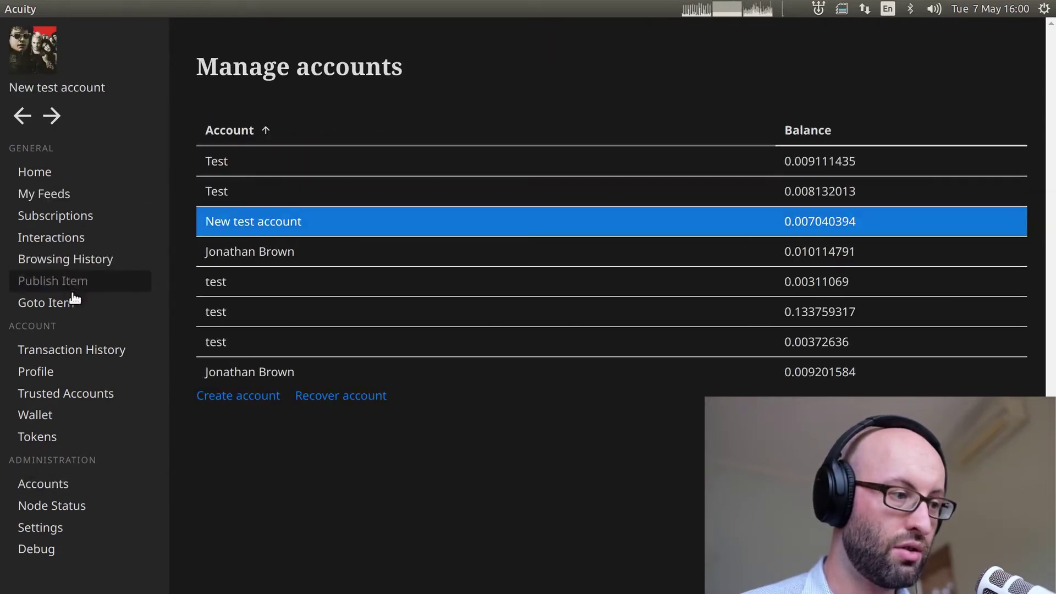
click(81, 260)
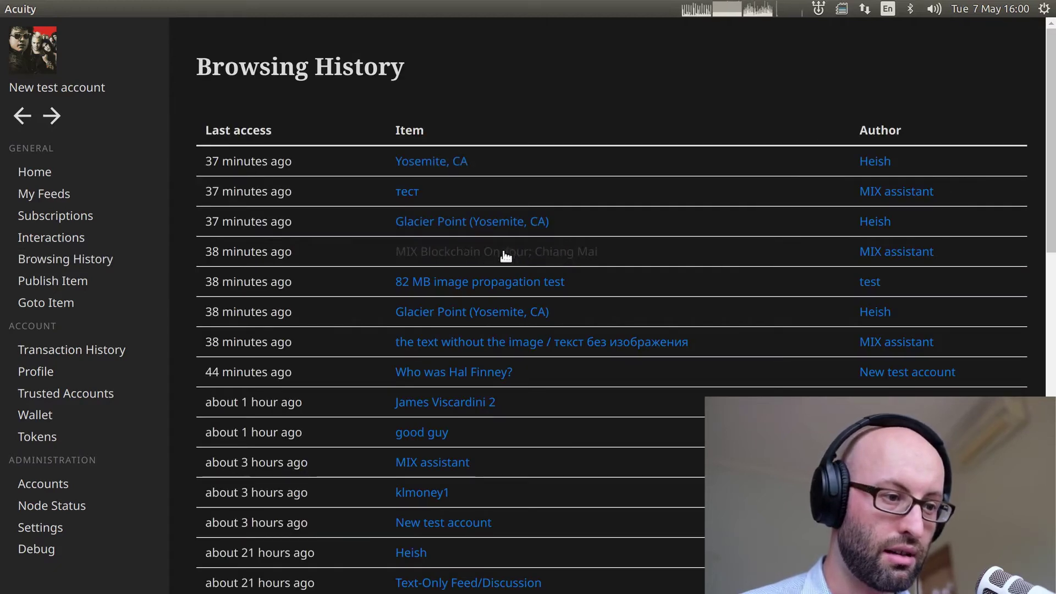
click(466, 344)
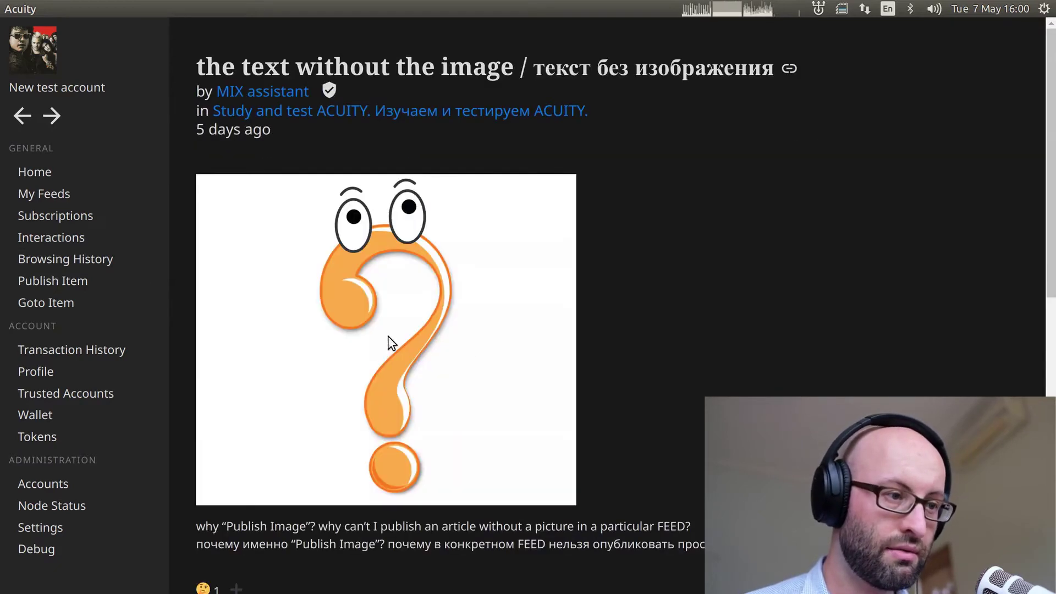
click(291, 113)
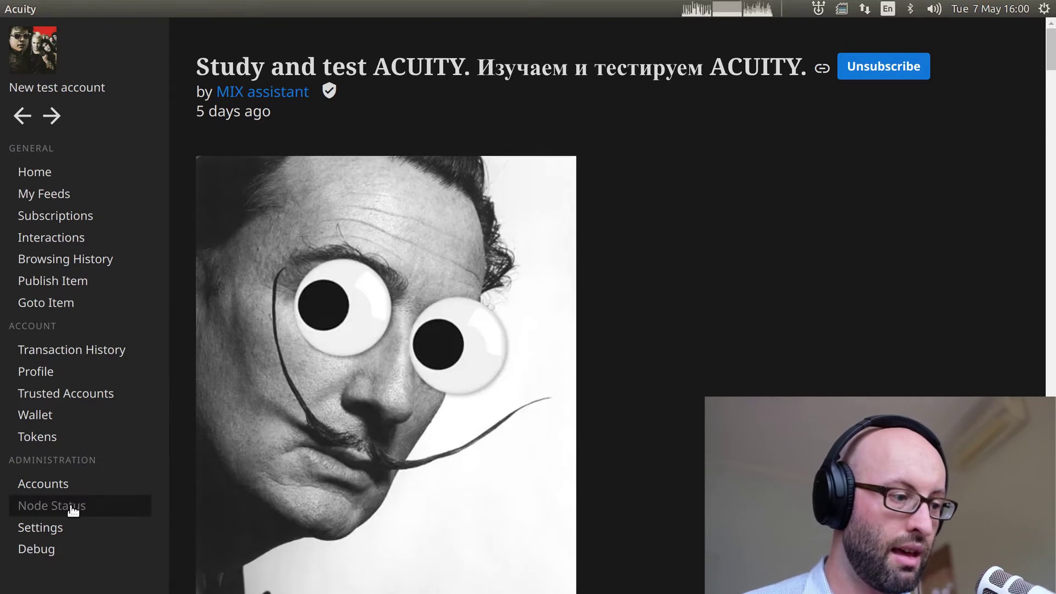
click(54, 484)
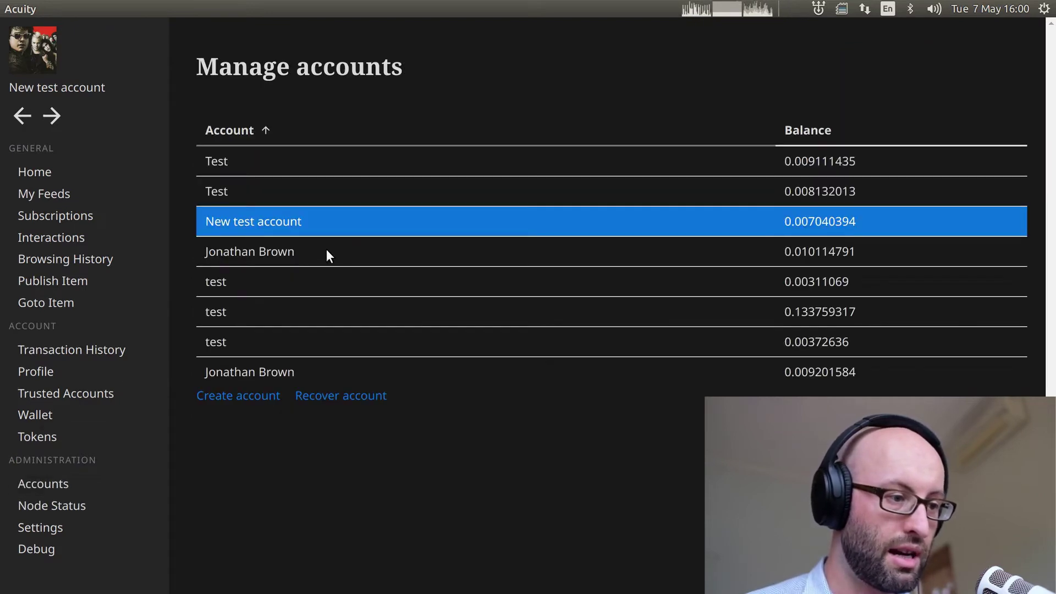
Reactivate the new account and load the pasted item ID via Goto Item, scrolling its posts
click(258, 370)
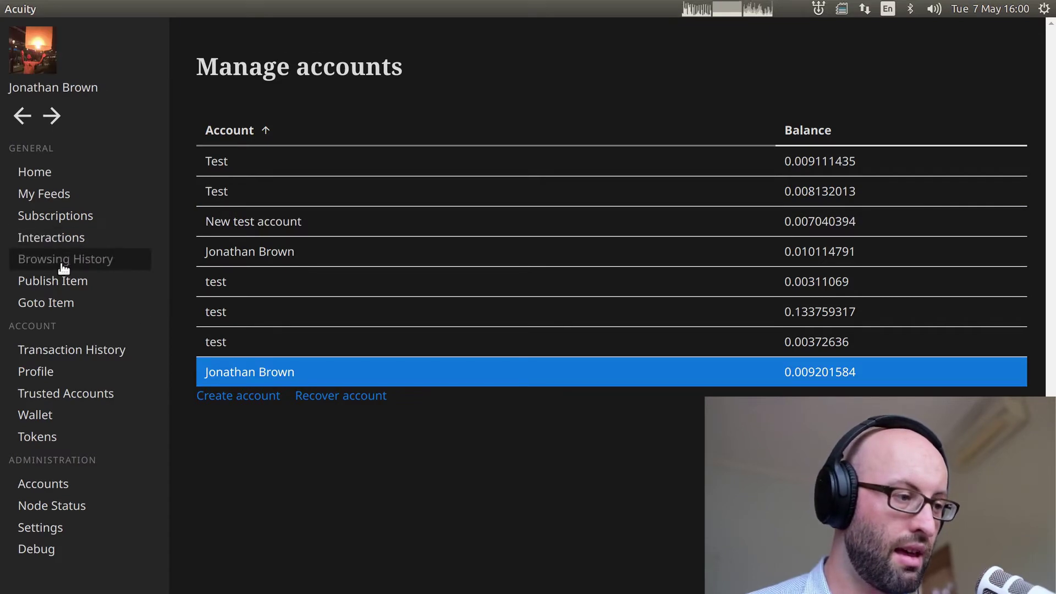
click(51, 312)
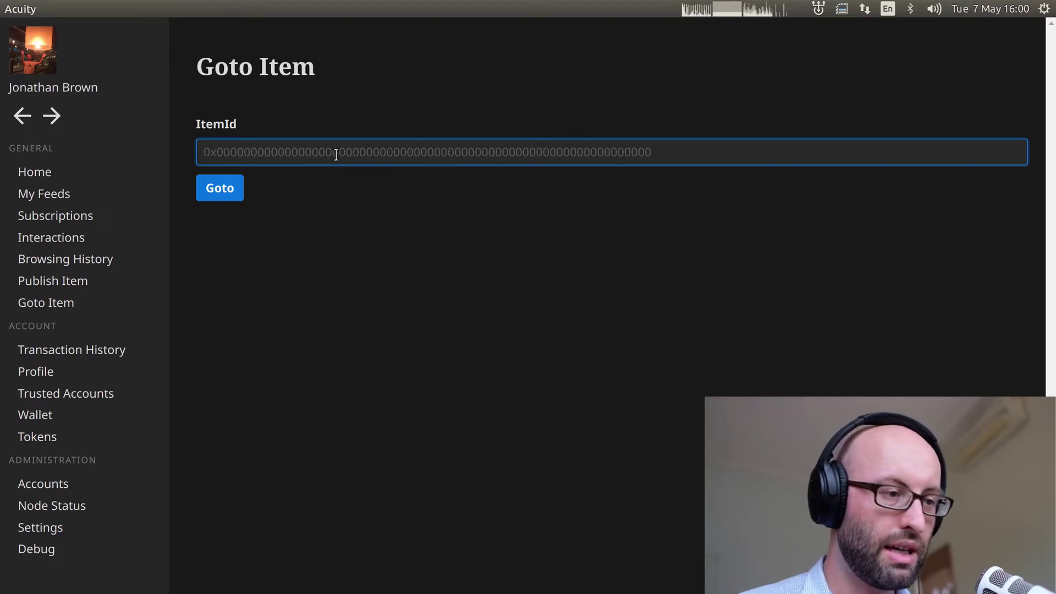
text(0x40064ec680aa81c4540ba342b4c7e5b25379f799c0ca76221f1e136d1003177d)
click(230, 188)
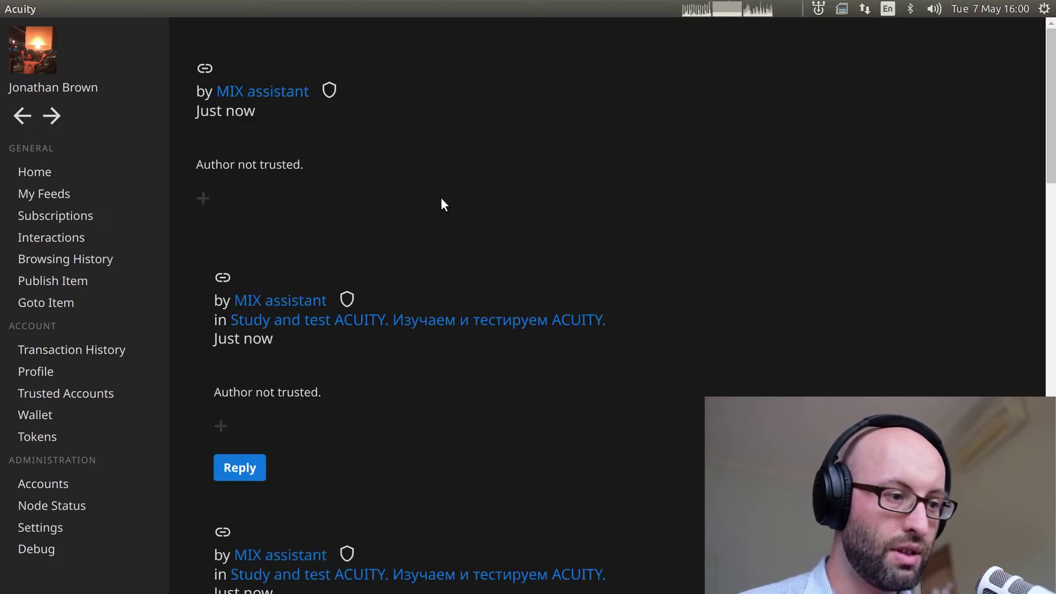
scroll(557, 173, down, 8)
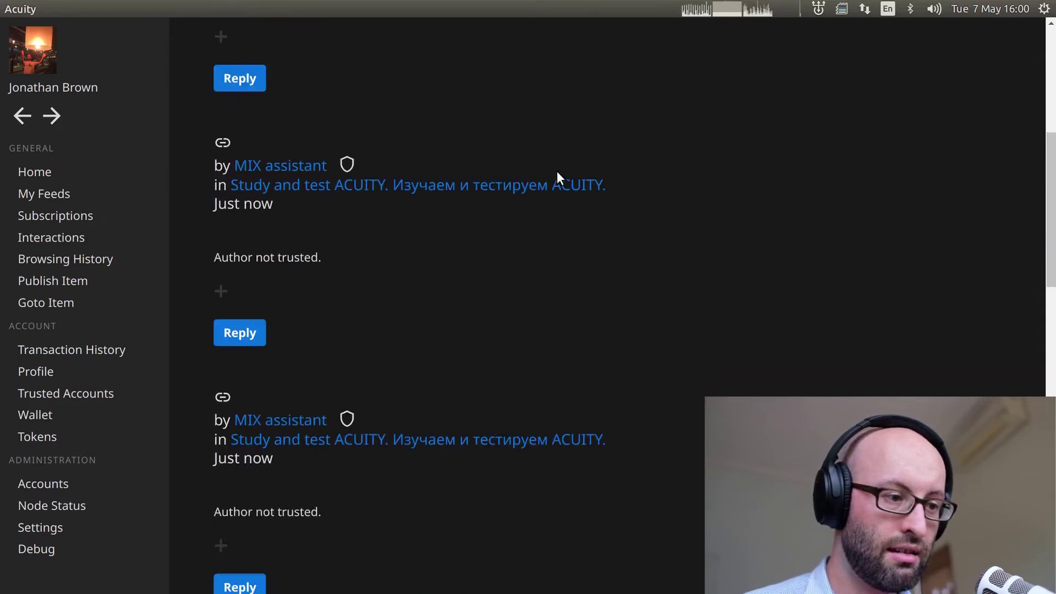
scroll(556, 175, down, 5)
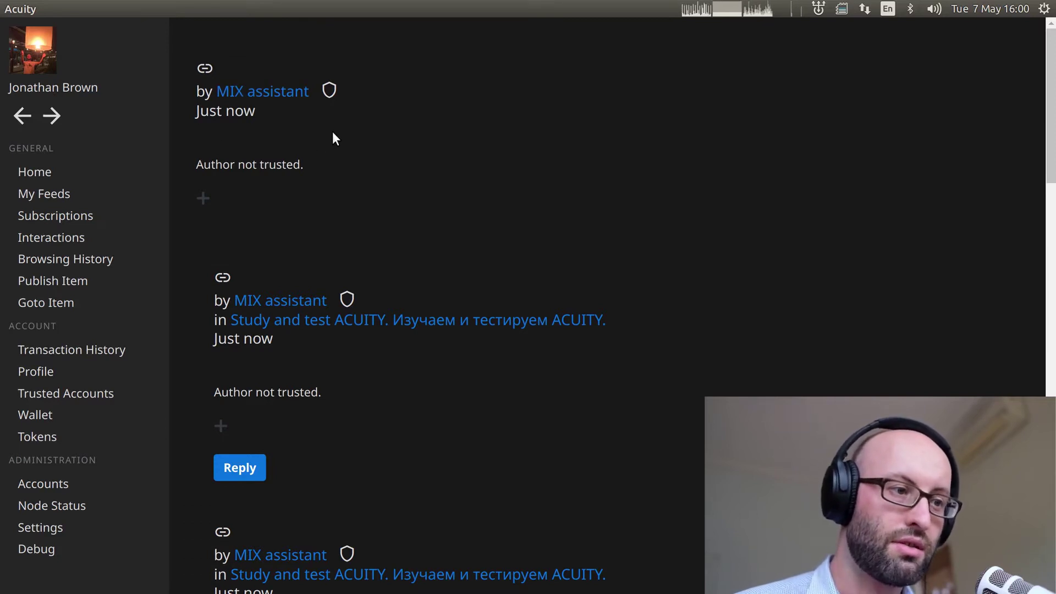
click(329, 91)
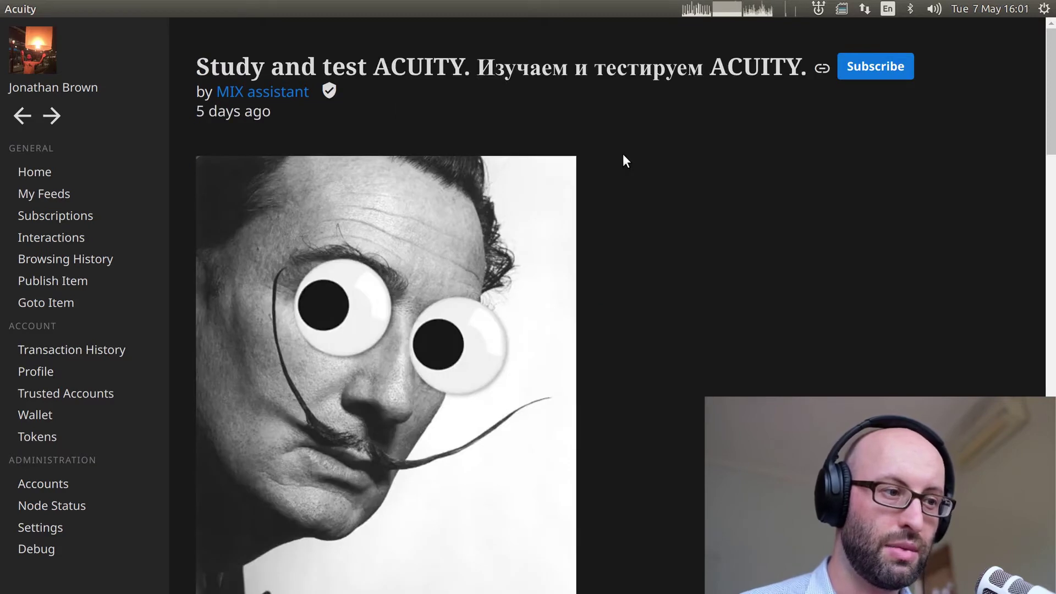
scroll(708, 275, down, 15)
scroll(708, 275, up, 5)
scroll(707, 274, up, 10)
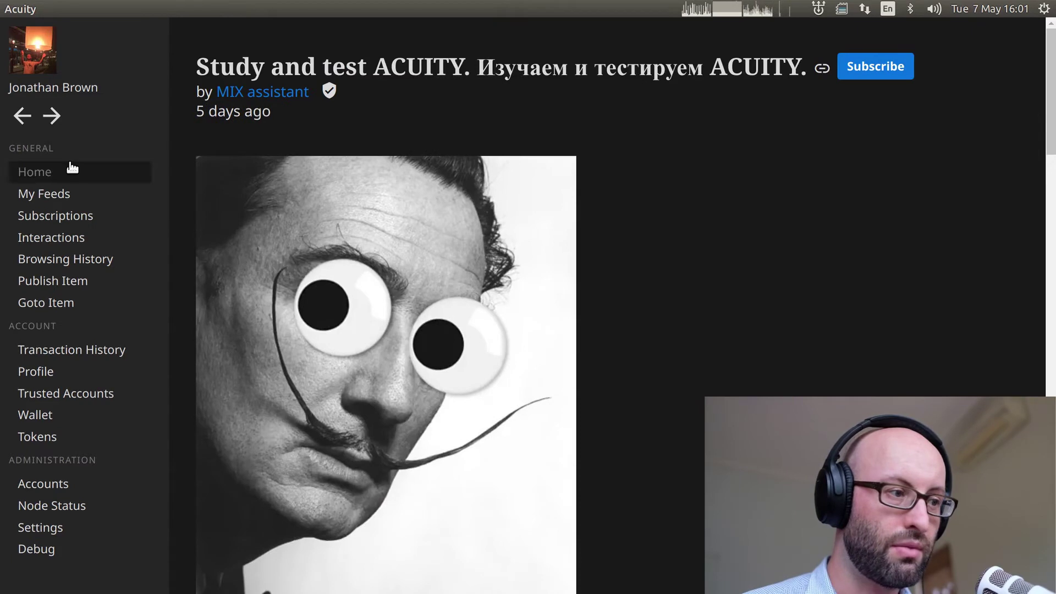
click(20, 115)
click(52, 115)
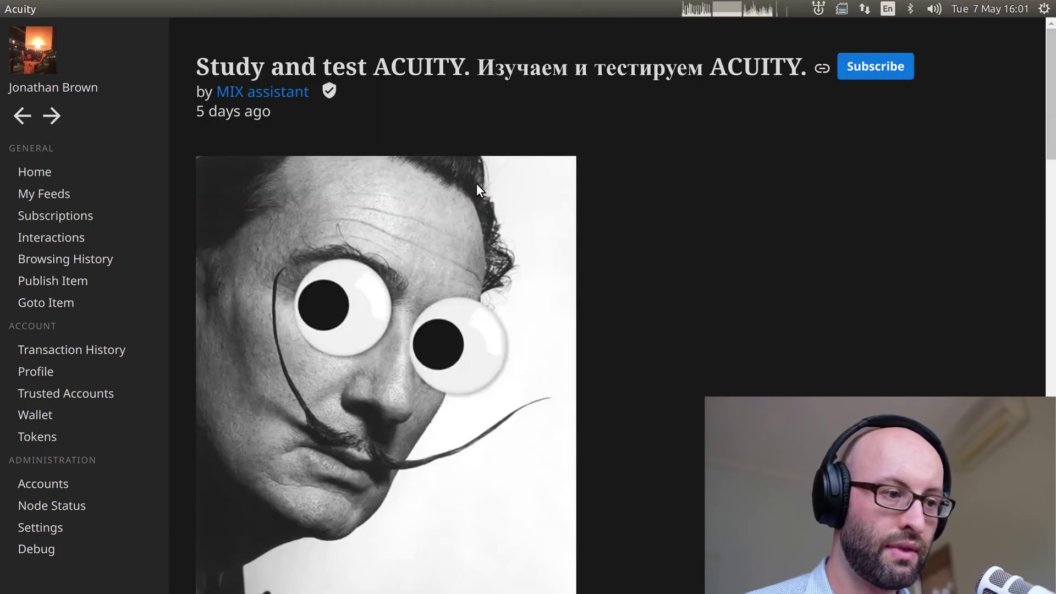
scroll(476, 186, down, 10)
scroll(477, 190, down, 20)
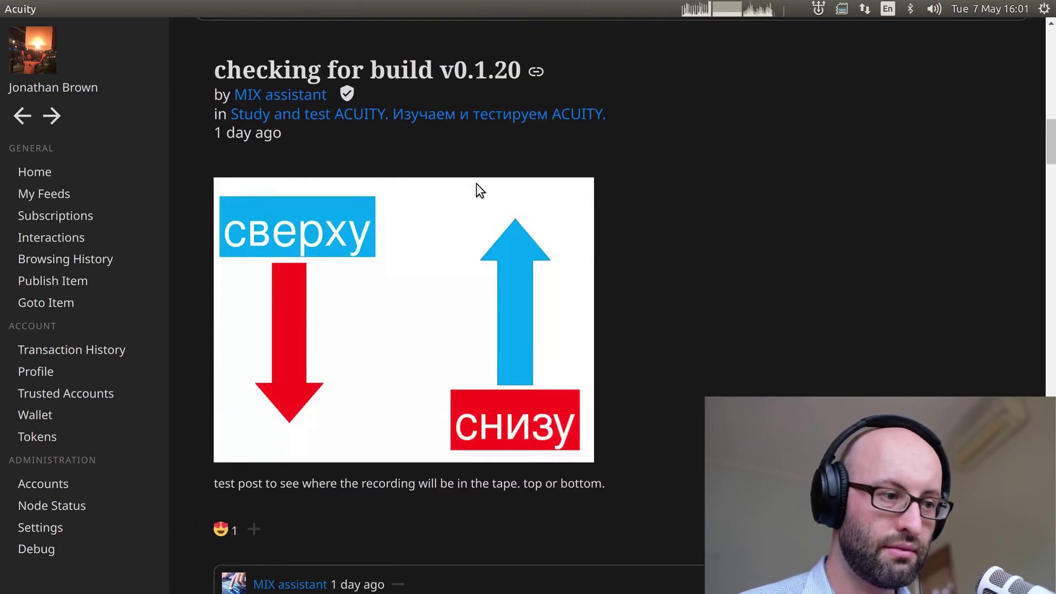
scroll(477, 186, down, 20)
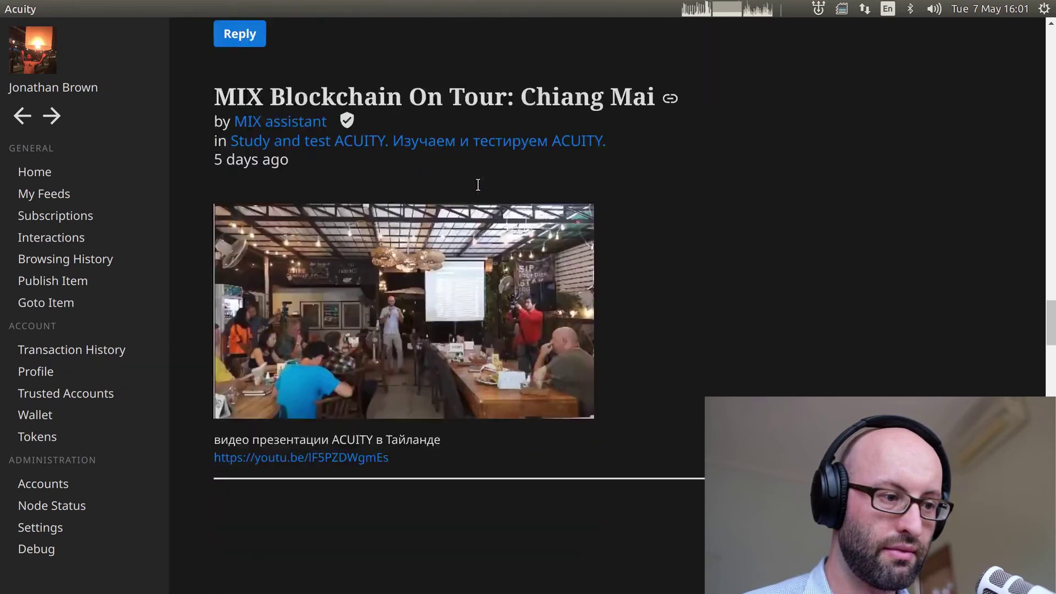
scroll(476, 190, down, 10)
scroll(476, 190, up, 20)
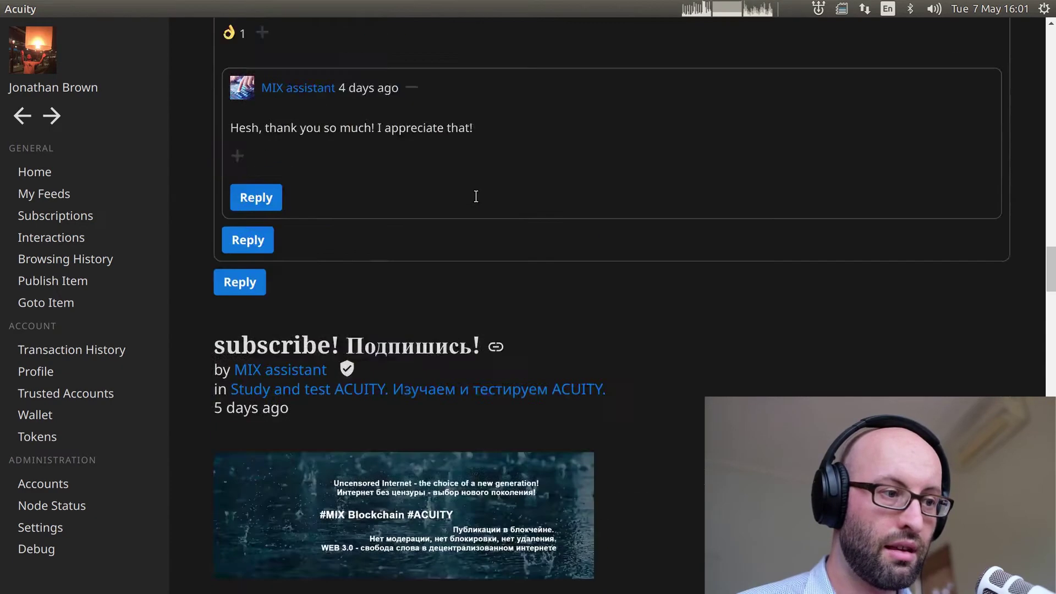
scroll(476, 196, up, 20)
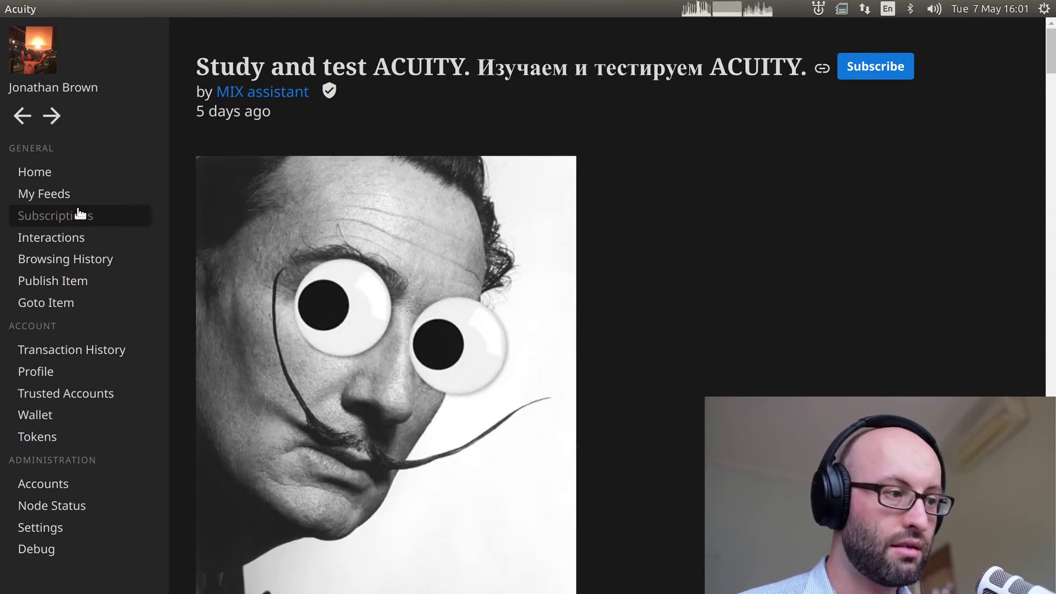
Subscribe to Study and test ACUITY, confirm it under Subscriptions, then scroll the Home feed
click(875, 70)
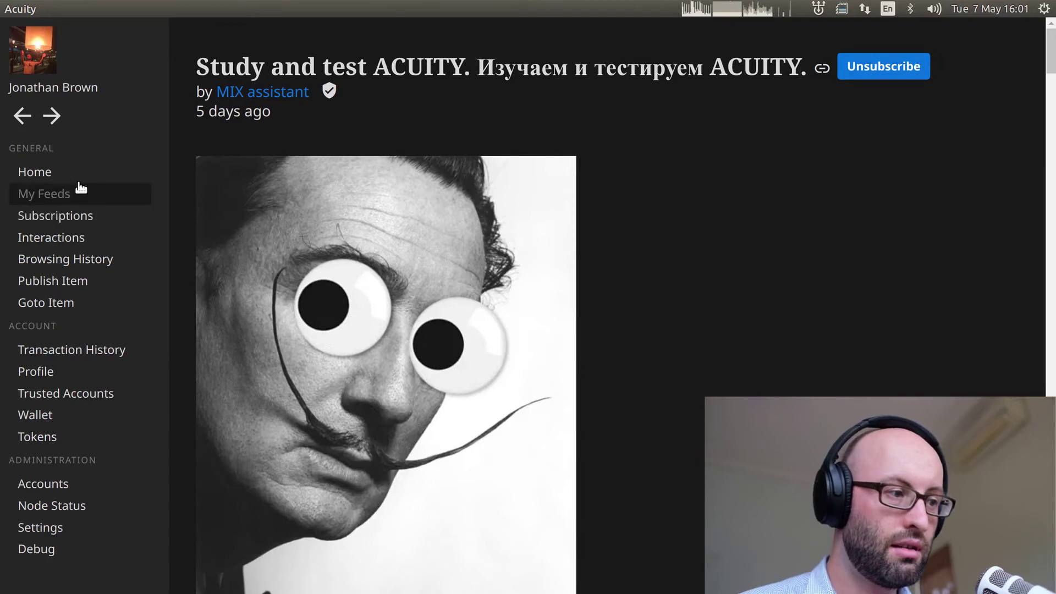
click(51, 220)
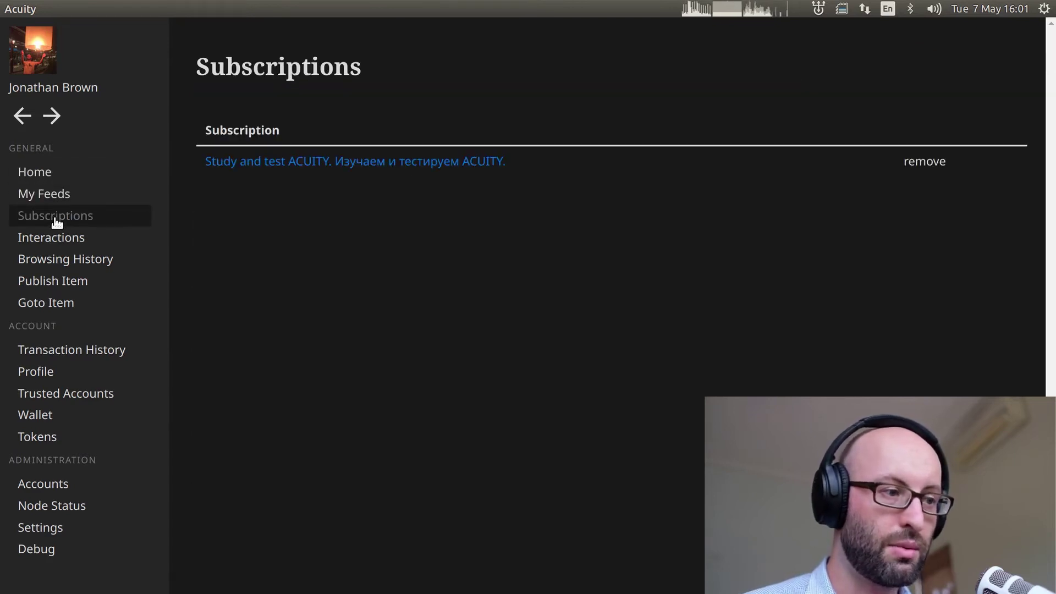
click(43, 173)
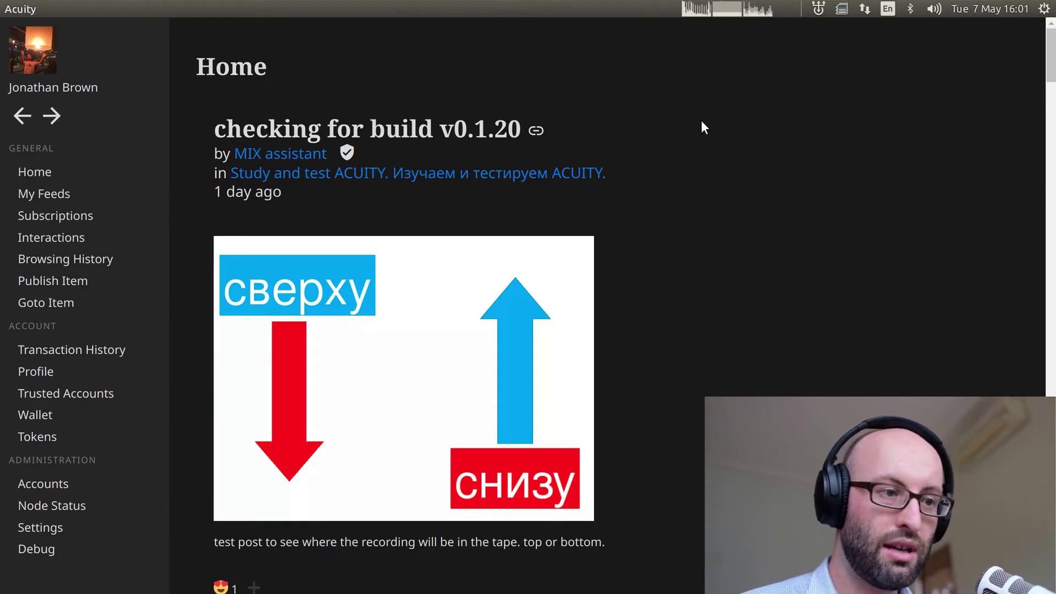
scroll(762, 185, down, 10)
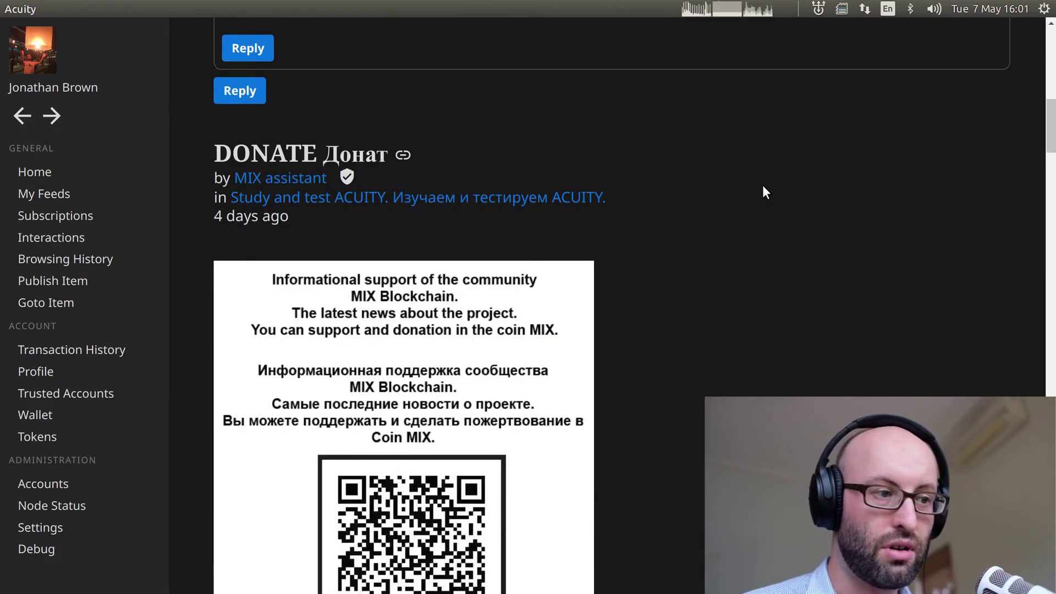
scroll(762, 184, down, 4)
scroll(763, 187, down, 20)
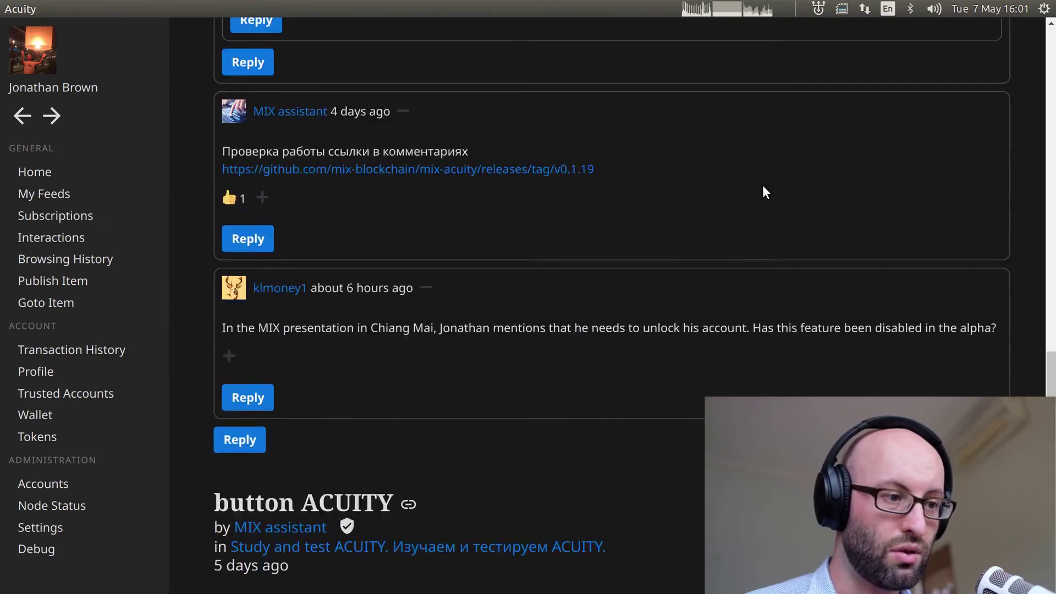
scroll(763, 187, down, 20)
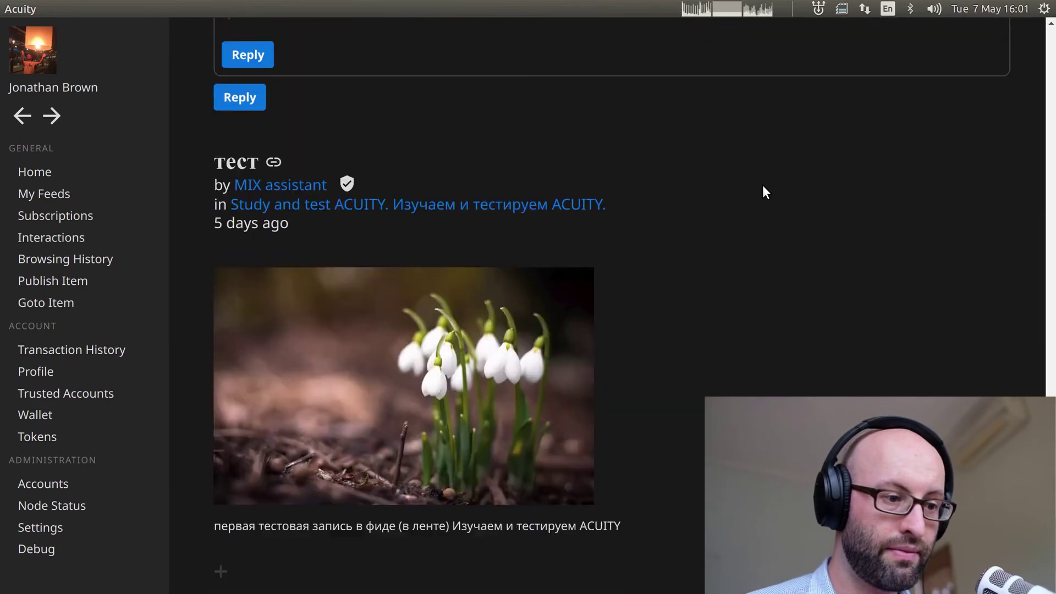
scroll(762, 186, up, 20)
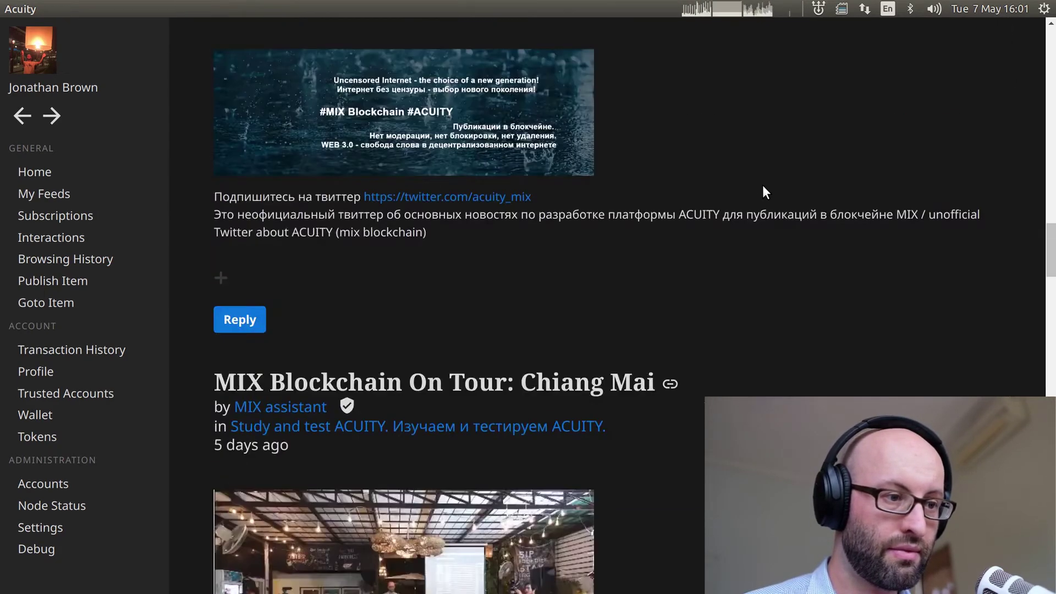
scroll(763, 187, up, 20)
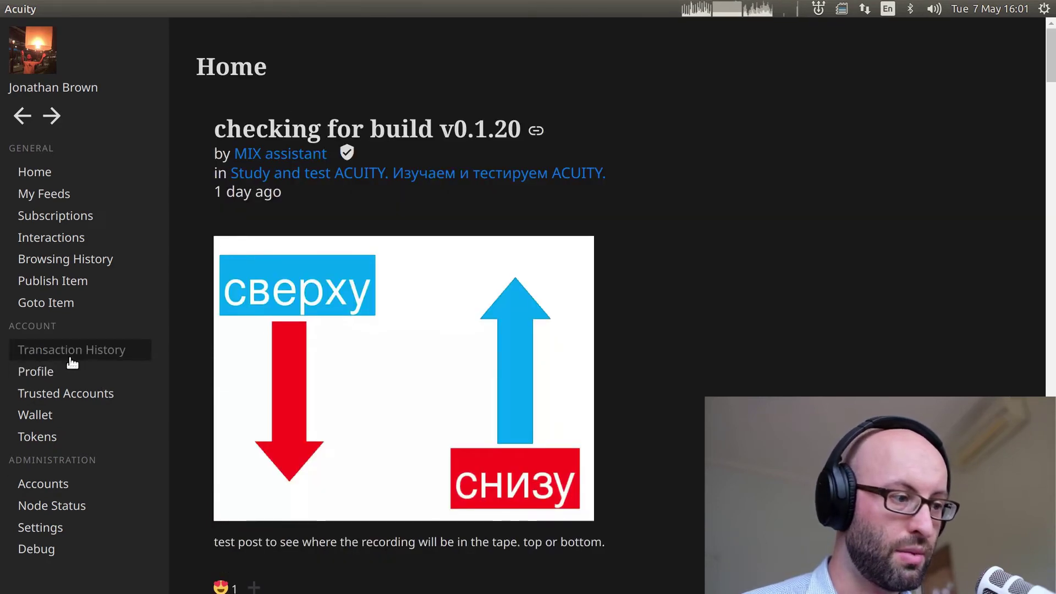
Scroll the browsing history and view one entry before going back
click(62, 259)
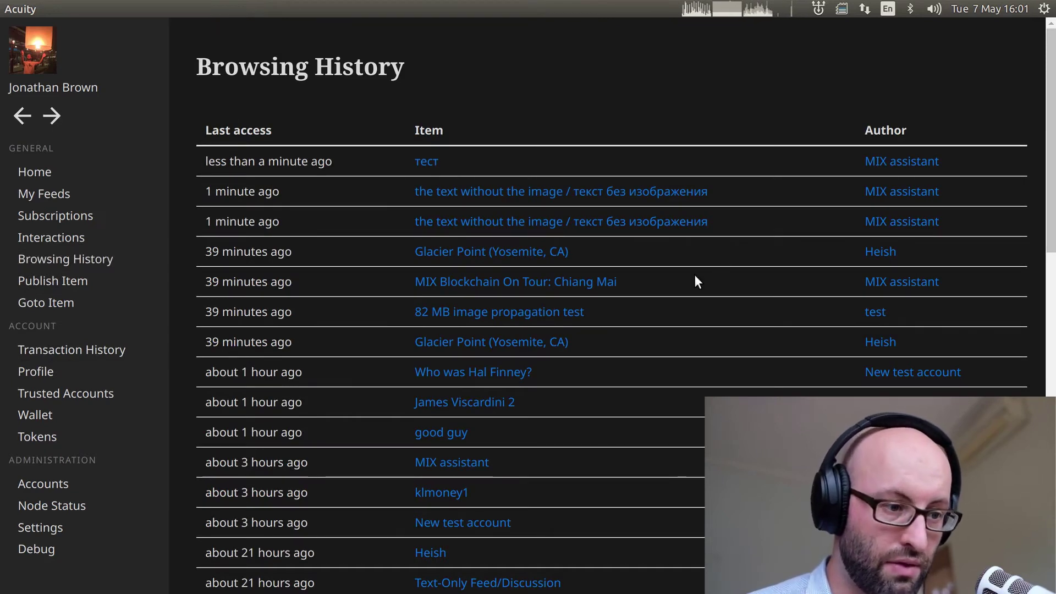
scroll(634, 383, down, 2)
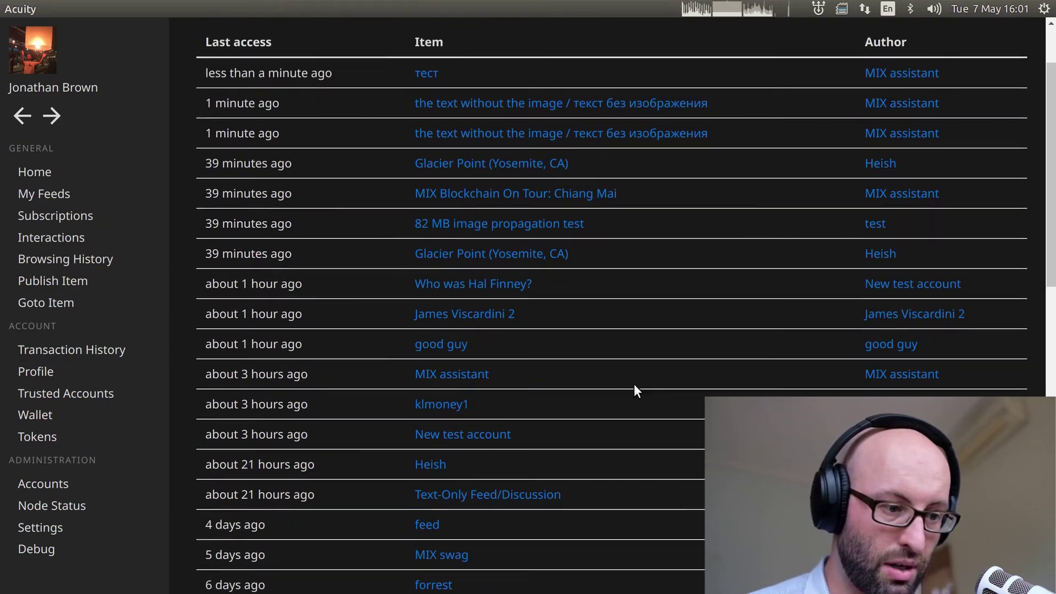
scroll(634, 384, down, 3)
scroll(563, 498, down, 4)
scroll(563, 499, up, 7)
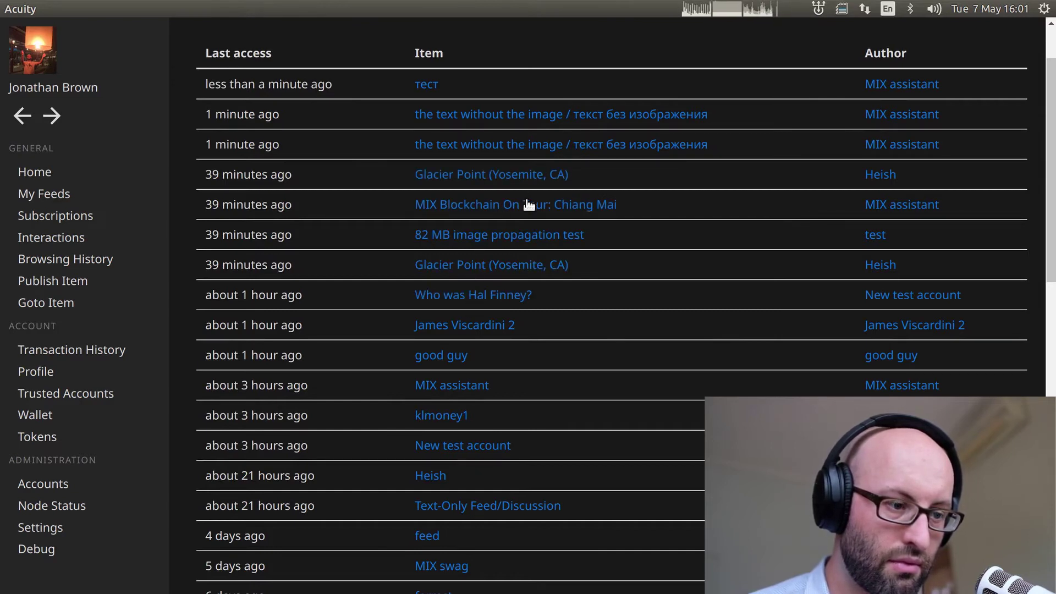
scroll(605, 344, down, 3)
click(454, 336)
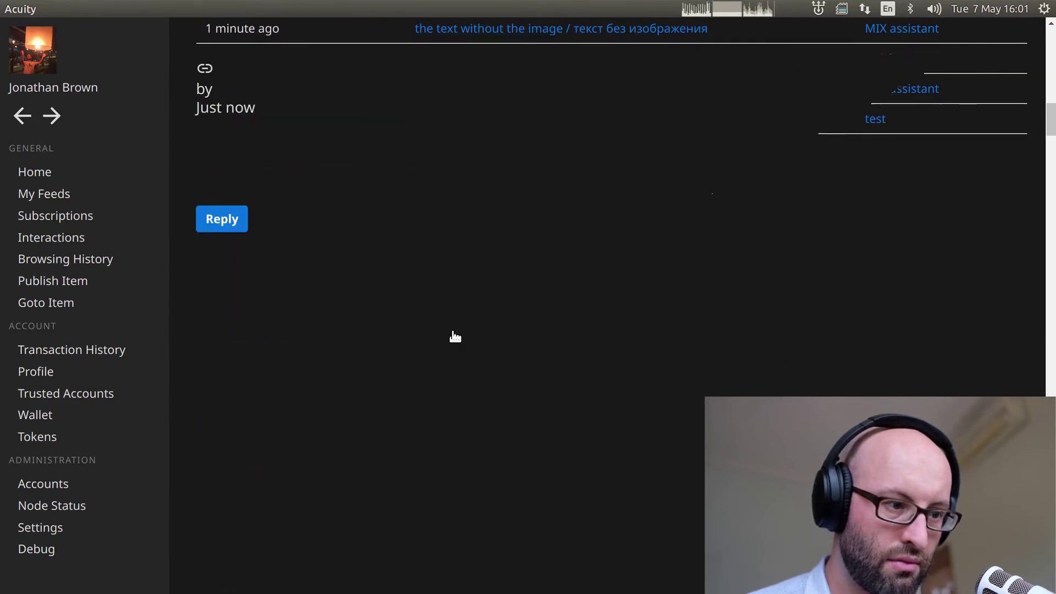
click(22, 116)
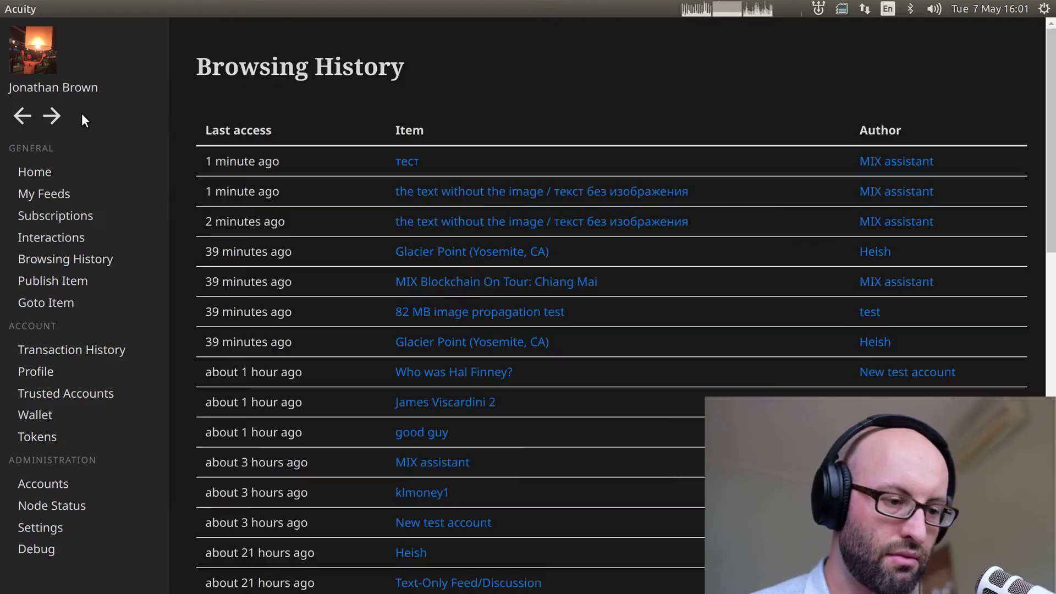
View the Northern lights post from history, then return to the list
scroll(496, 319, down, 5)
scroll(498, 320, down, 8)
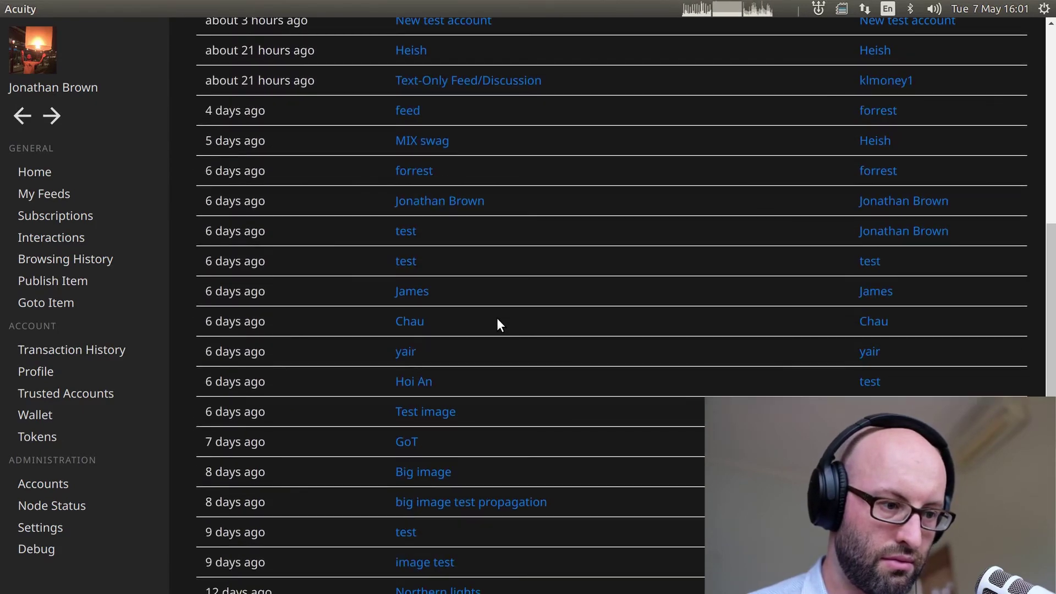
scroll(497, 319, down, 3)
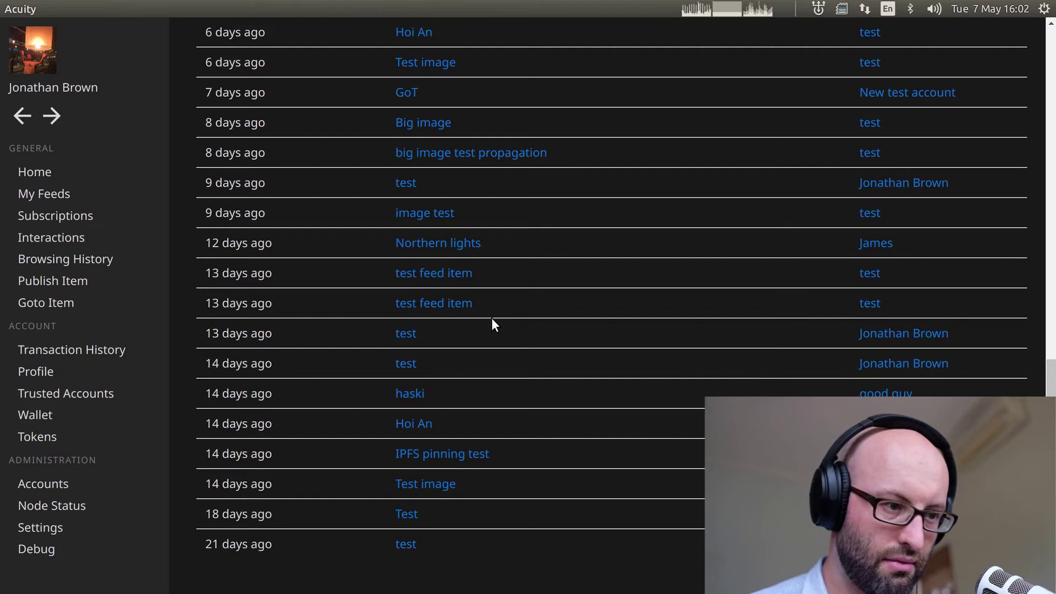
click(425, 249)
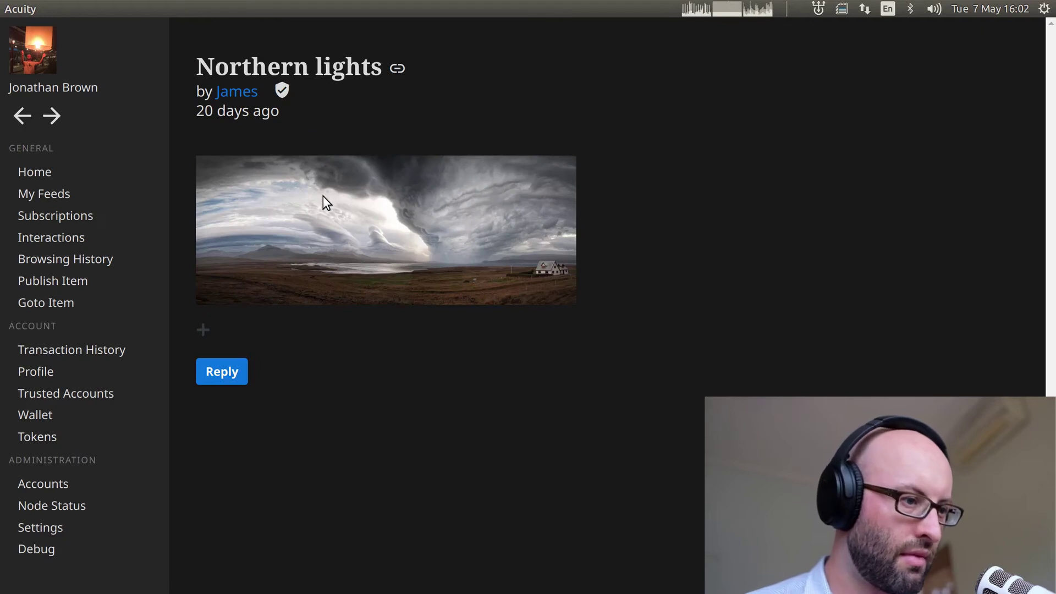
click(17, 117)
Open the Glacier Point (Yosemite, CA) entry and subscribe to its travel feed
scroll(493, 225, down, 2)
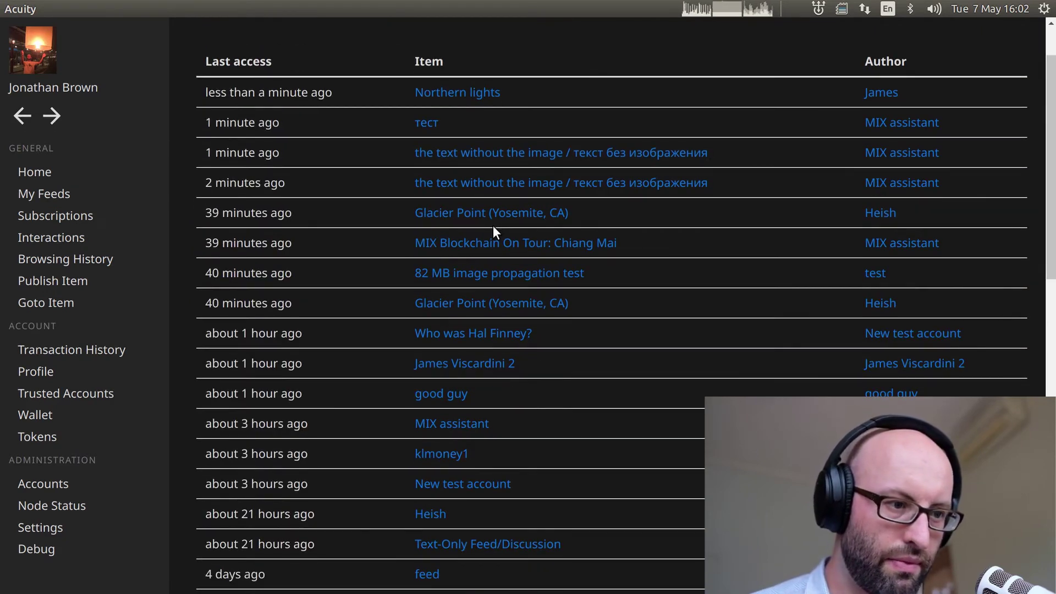
click(465, 215)
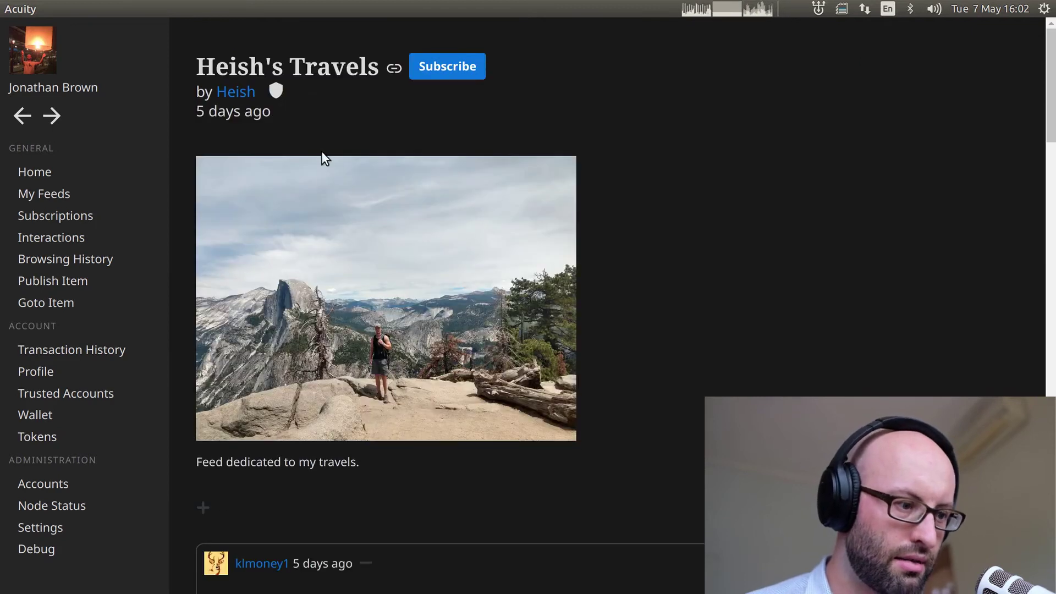
scroll(418, 203, down, 8)
scroll(418, 202, up, 6)
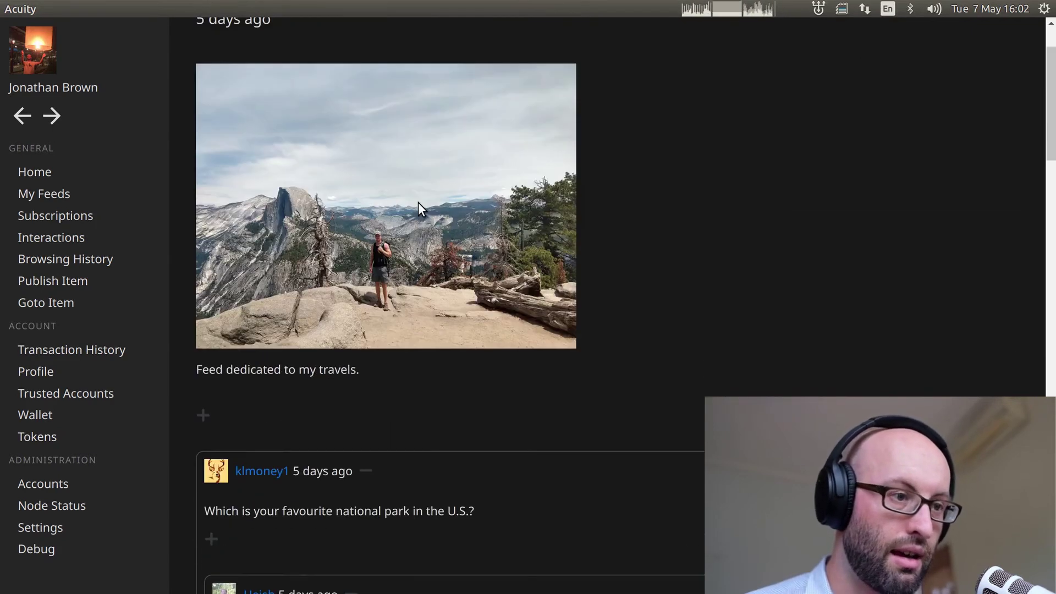
scroll(417, 202, up, 2)
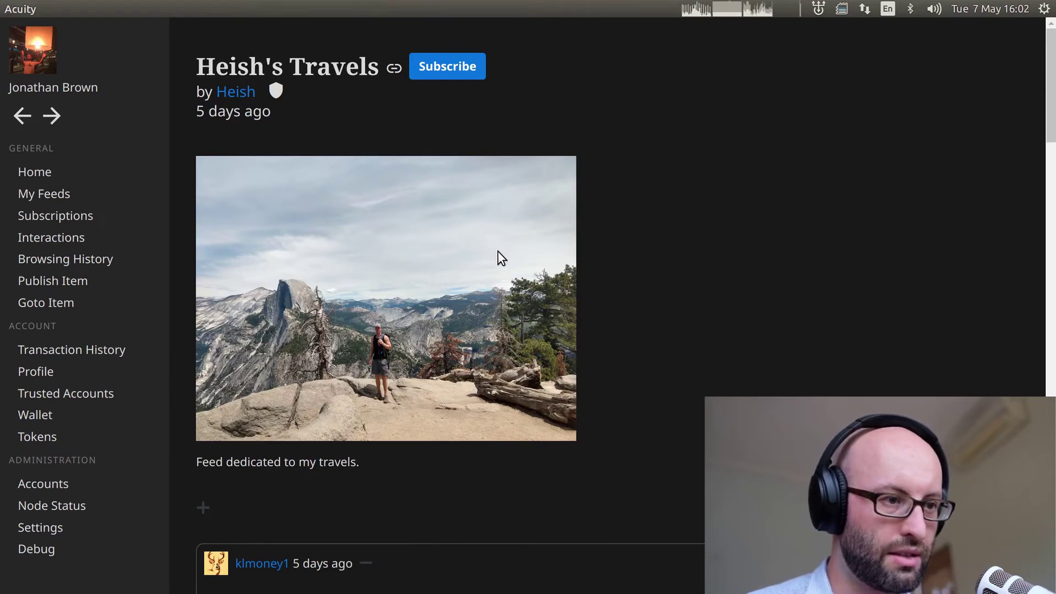
click(438, 81)
Scroll the Home feed to the reactions and MIX assistant reply under the v0.1.20 post
click(44, 174)
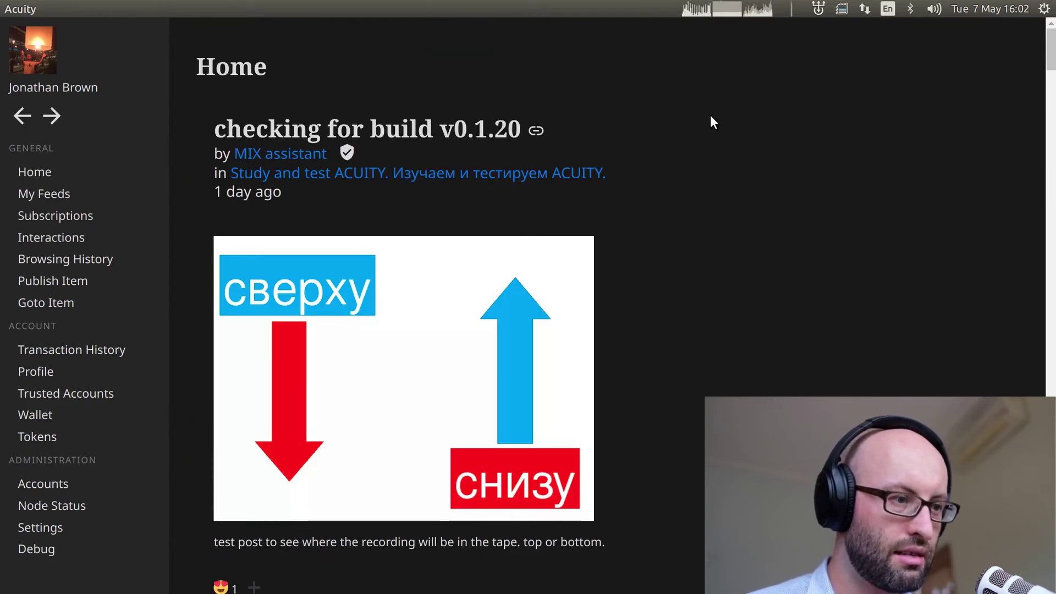
scroll(710, 114, down, 20)
scroll(710, 114, down, 20)
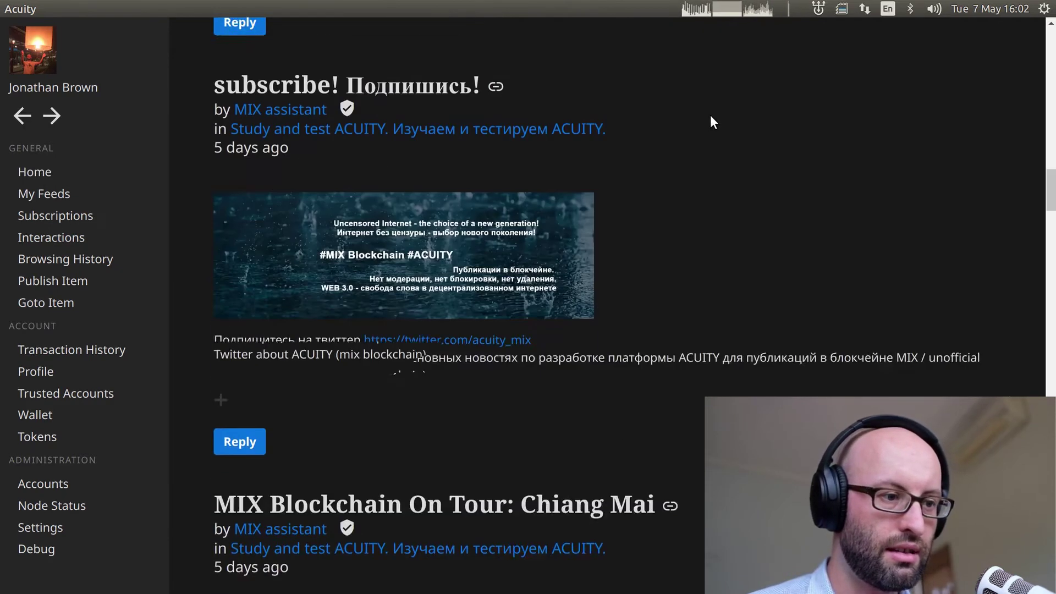
scroll(710, 114, down, 20)
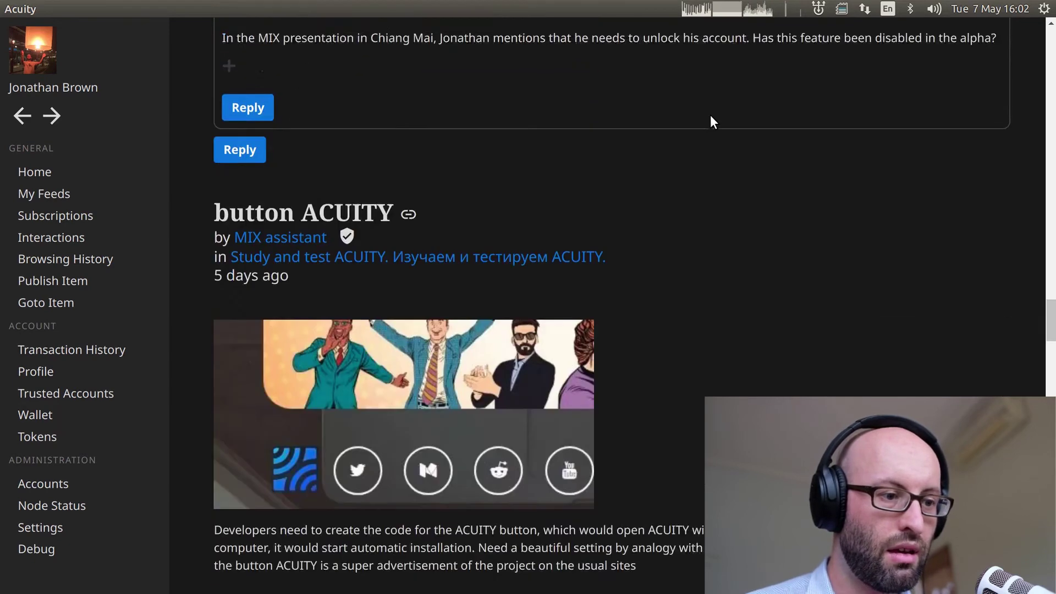
scroll(710, 115, down, 20)
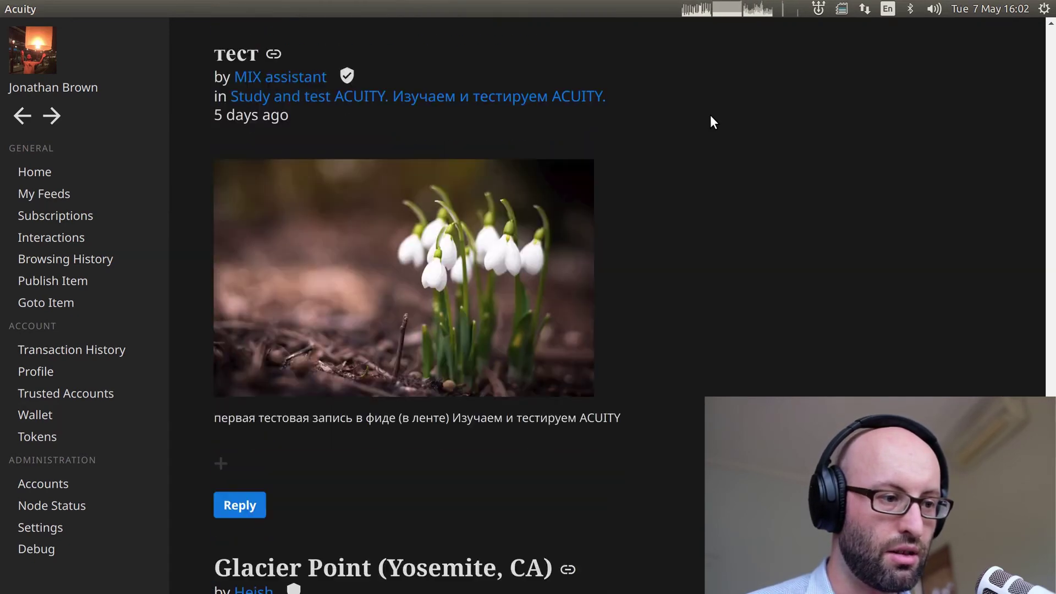
scroll(710, 114, down, 15)
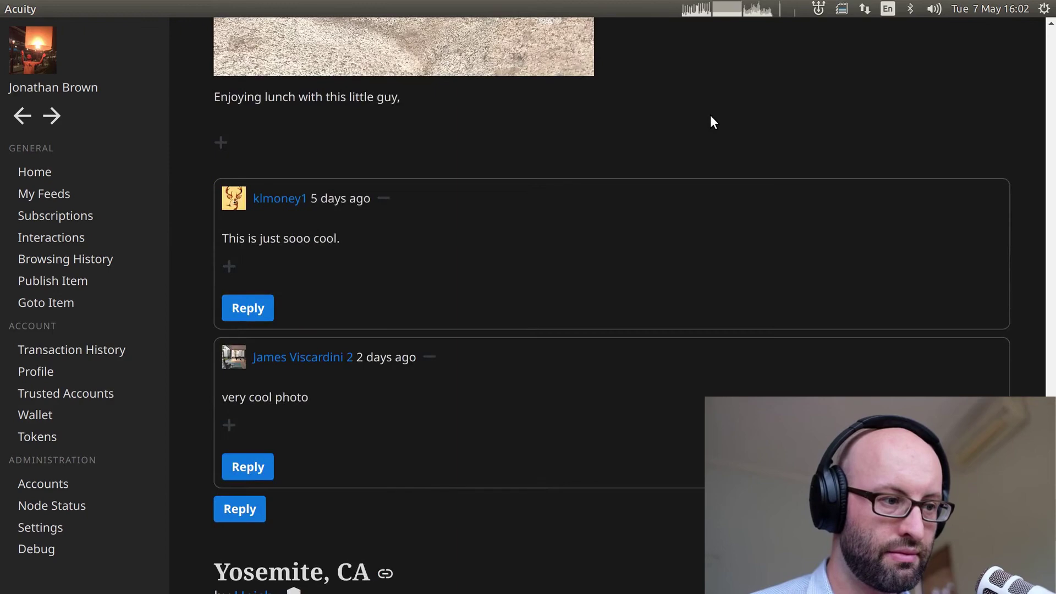
scroll(711, 114, up, 10)
scroll(710, 115, up, 20)
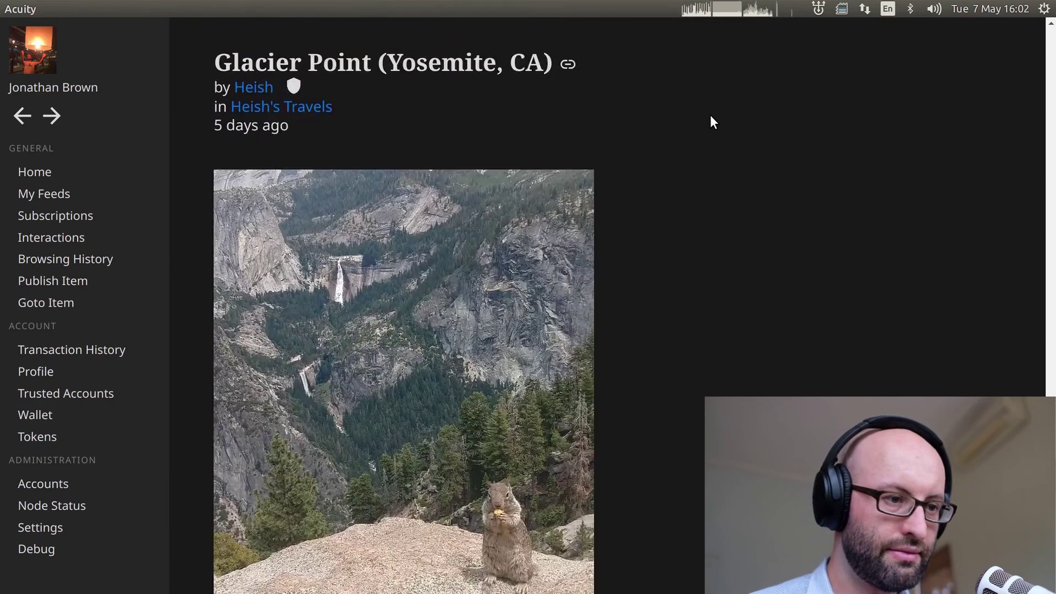
scroll(711, 114, up, 20)
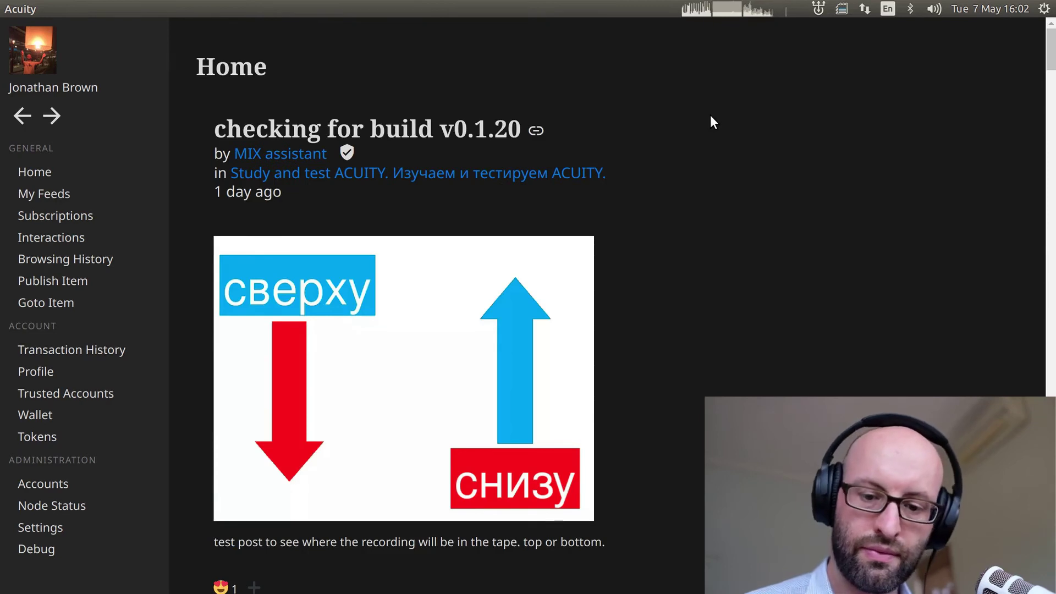
scroll(710, 114, down, 5)
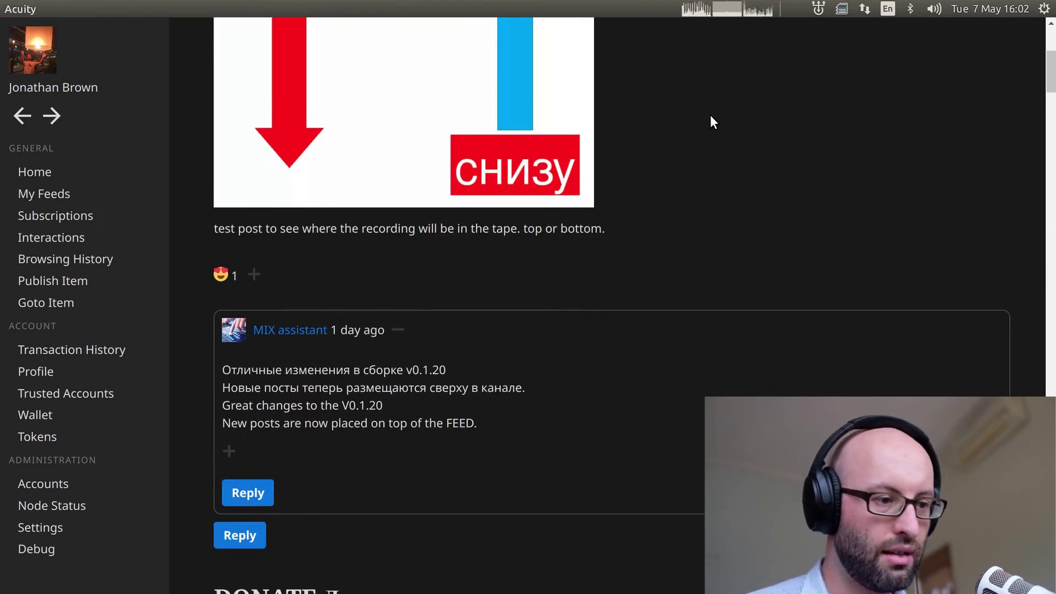
scroll(803, 171, down, 3)
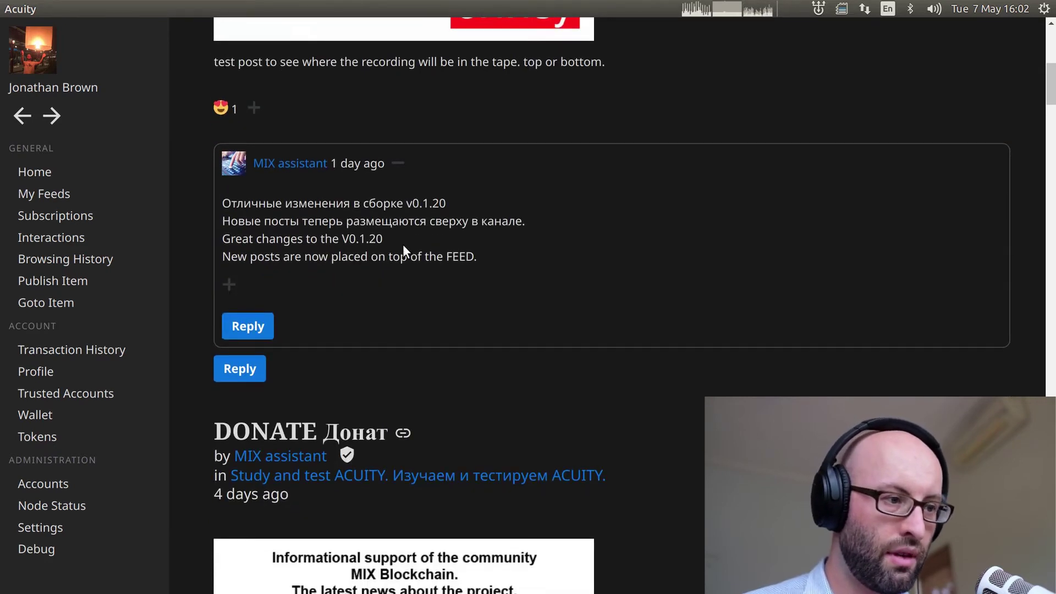
Comment 'This is a test comment!' on the build v0.1.20 post
click(245, 372)
text(This is a test comment!)
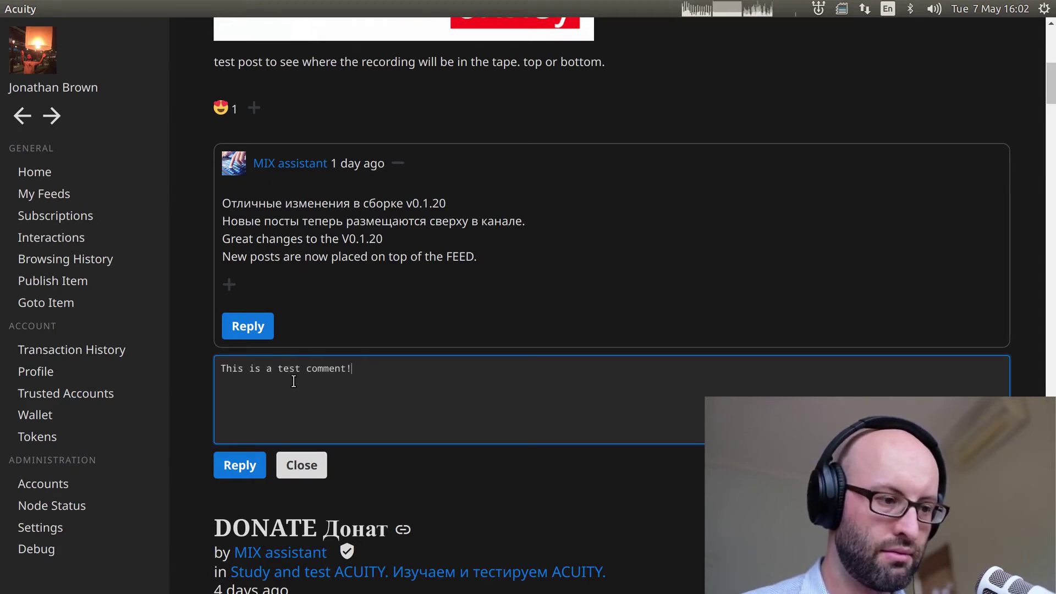
click(246, 465)
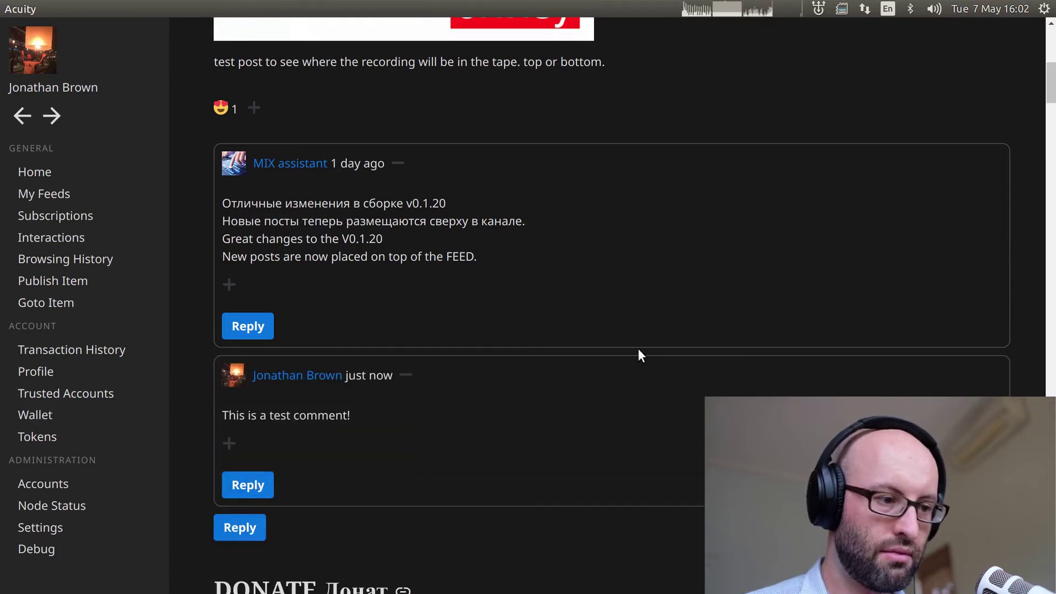
Reply 'I can't read Russian!' to MIX assistant's comment
scroll(638, 352, down, 2)
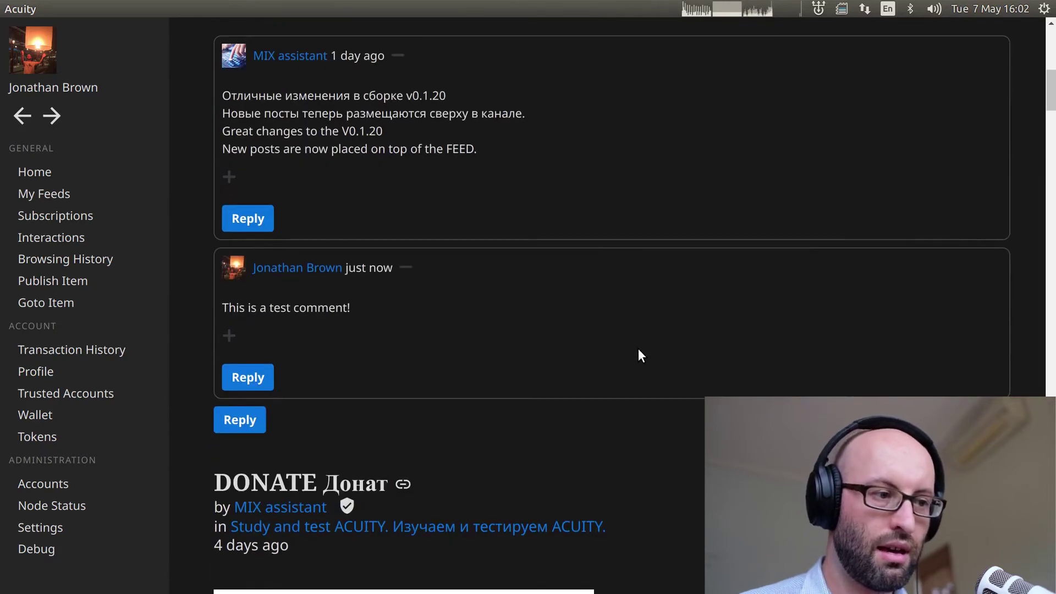
click(249, 220)
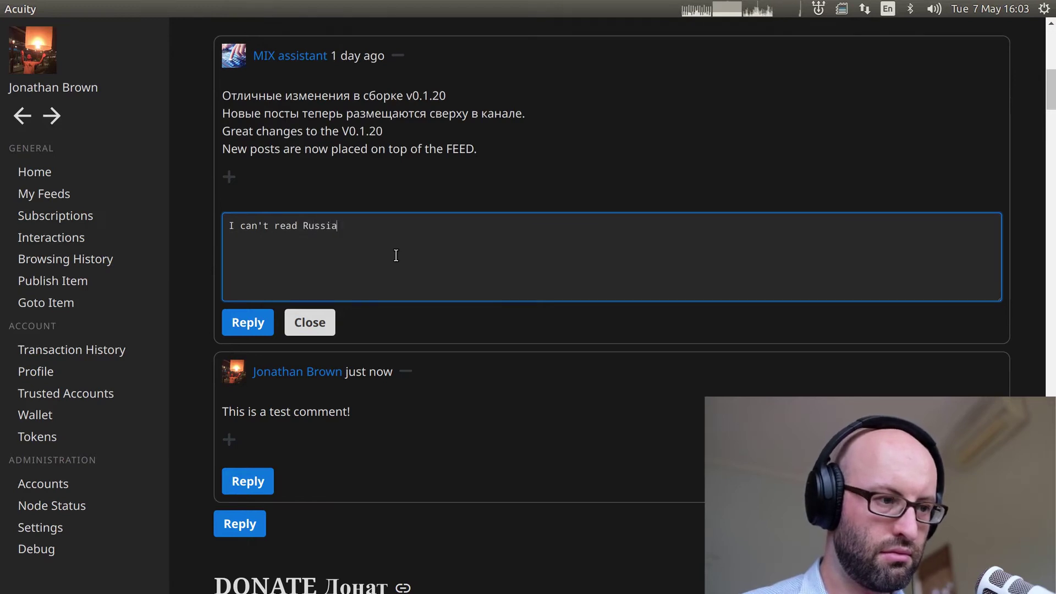
key(BackSpace)
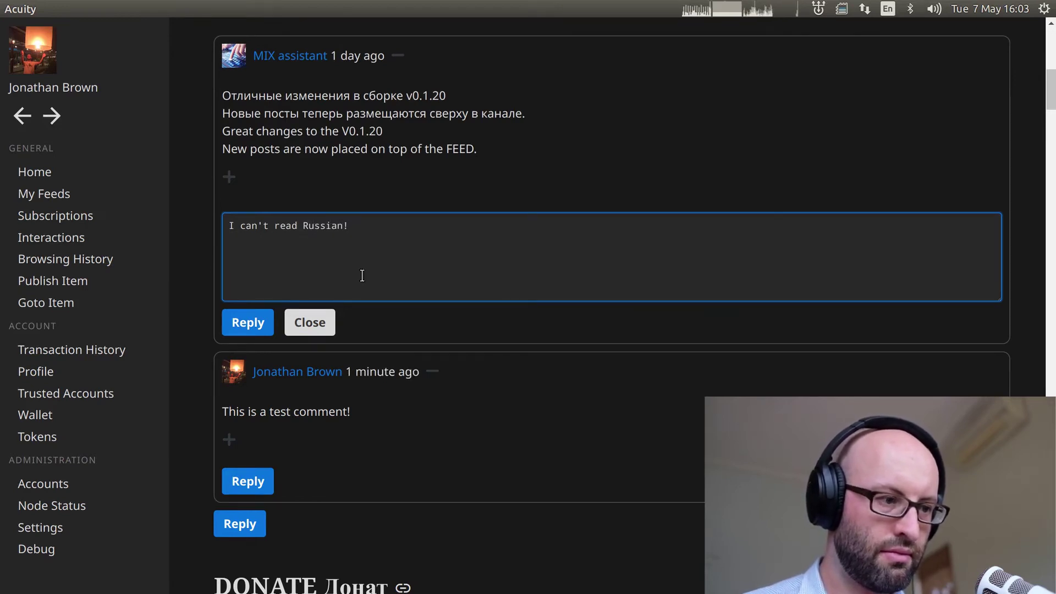
click(249, 323)
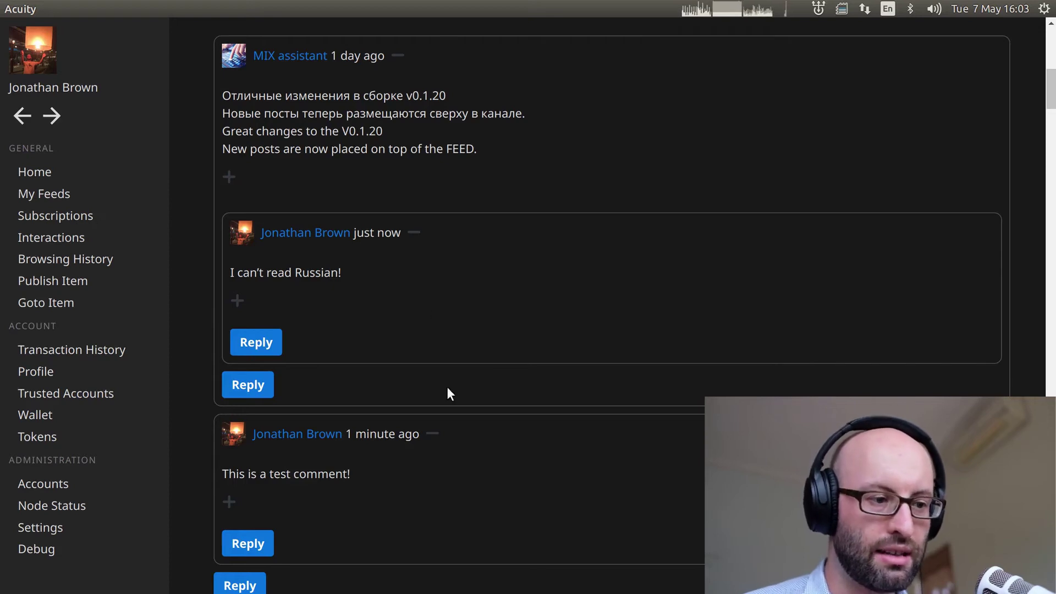
Collapse and re-expand MIX assistant's comment thread, then go to the Publish Item page
drag(346, 434, 394, 434)
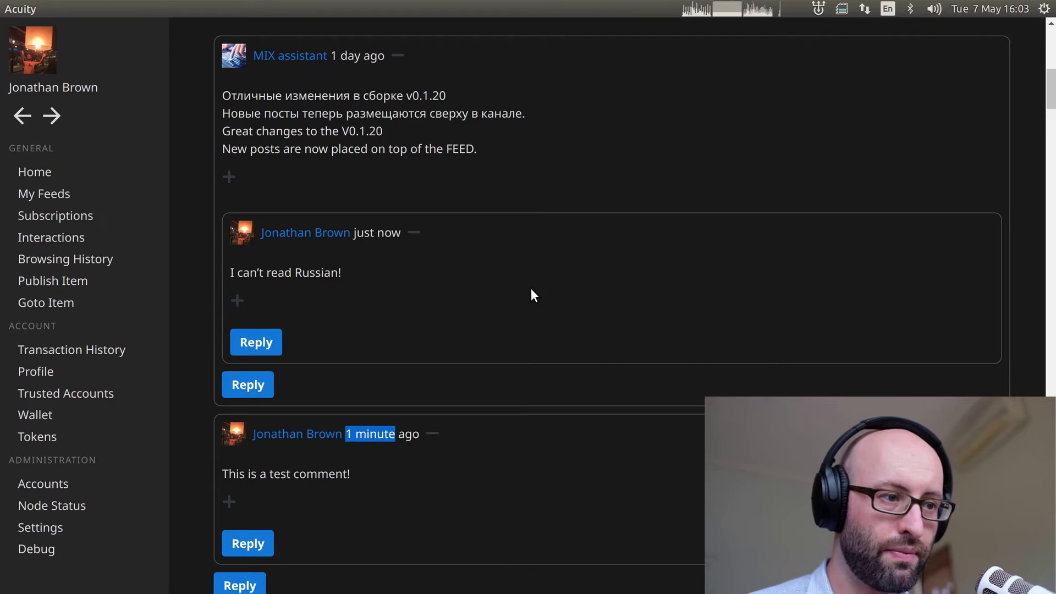
scroll(530, 288, up, 1)
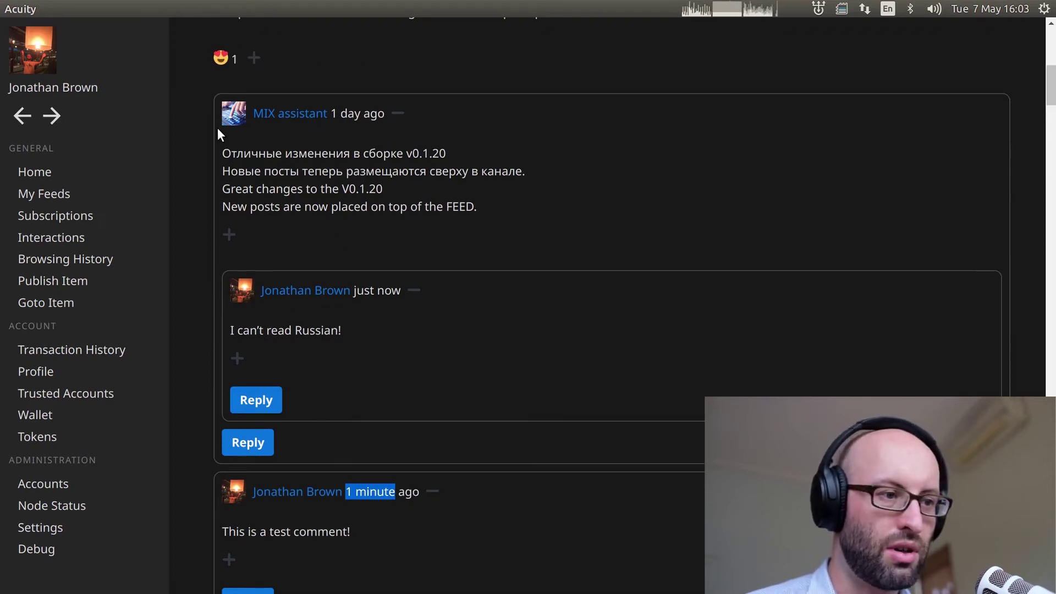
click(398, 114)
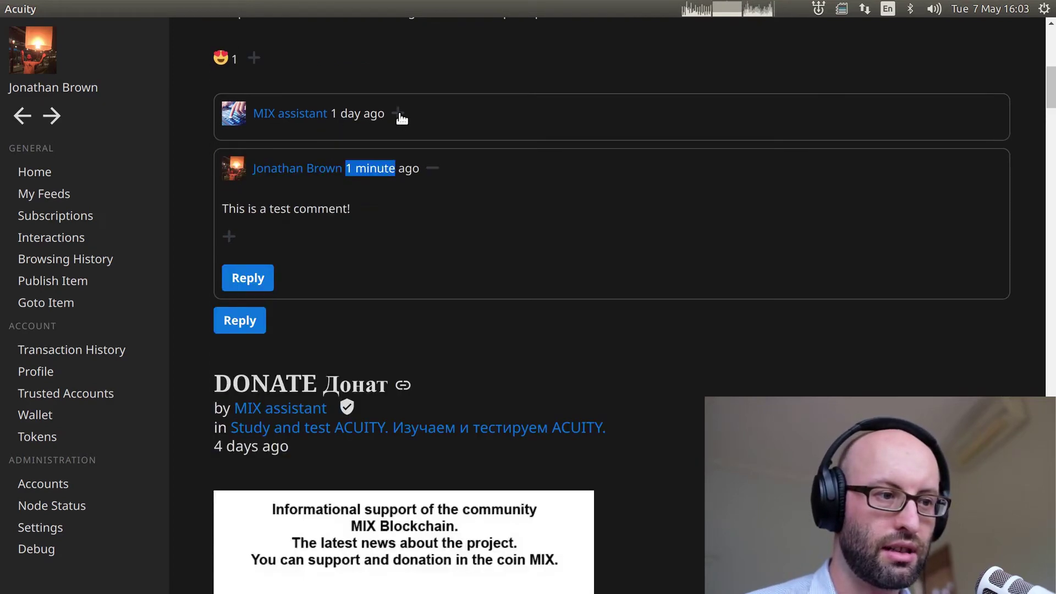
click(398, 114)
click(398, 114)
click(398, 114)
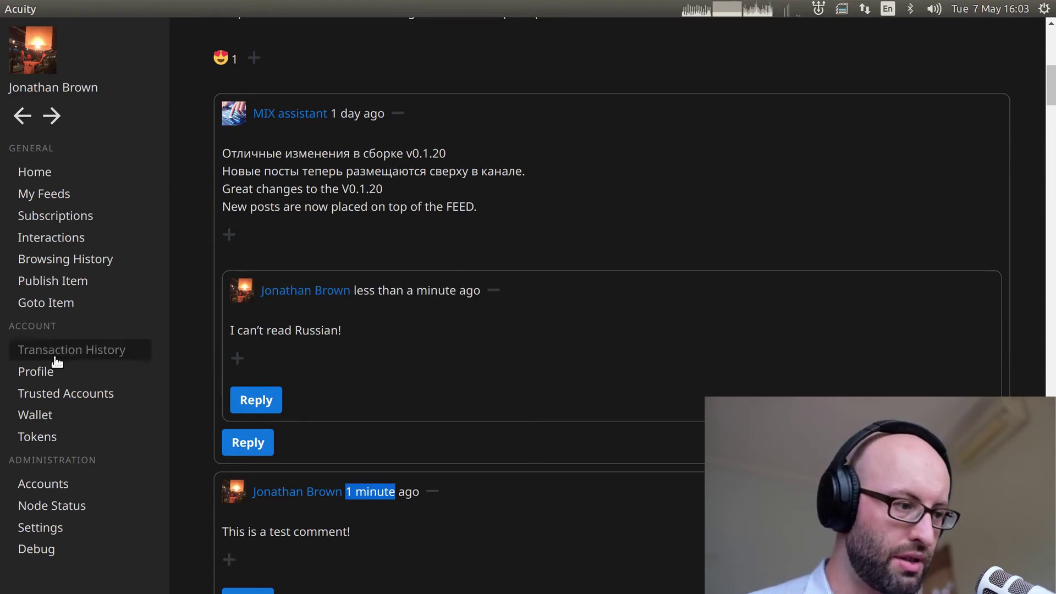
click(81, 279)
Publish the Japanese view image from Recent files as an image post titled 'Mount Fuji'
click(254, 143)
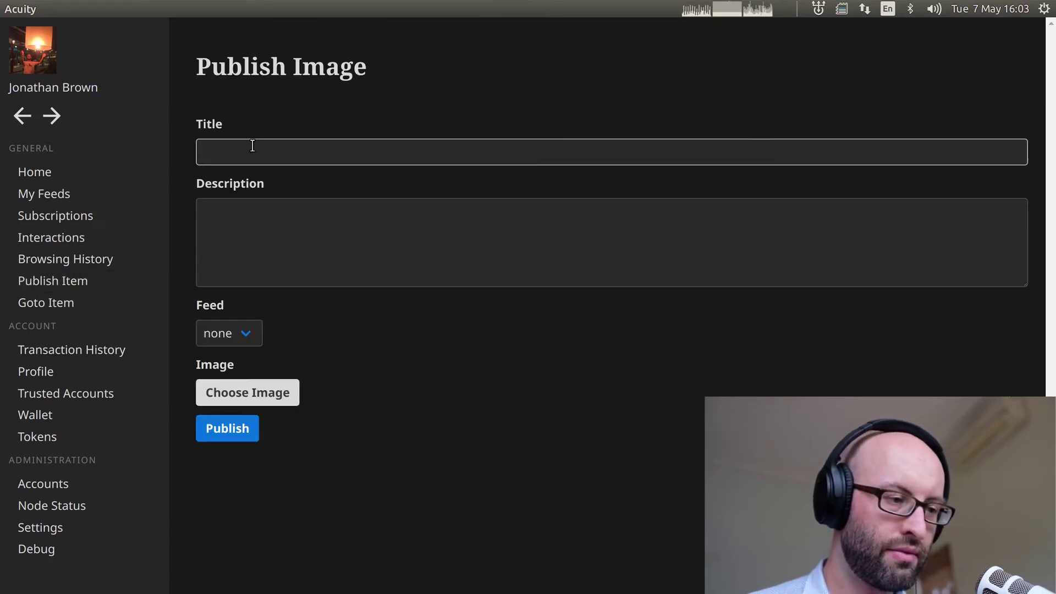
click(255, 392)
click(352, 153)
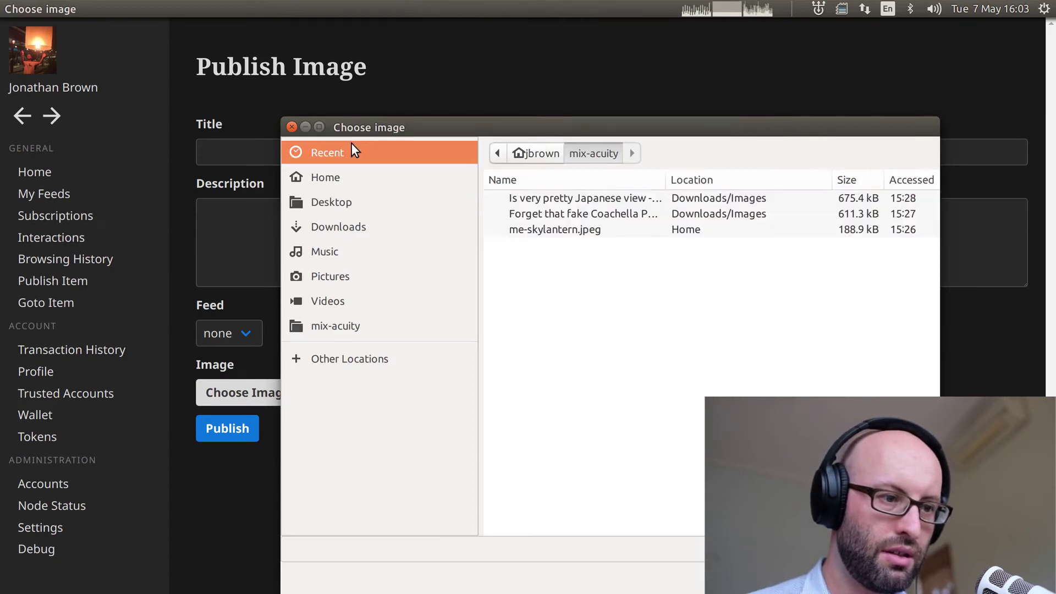
click(537, 167)
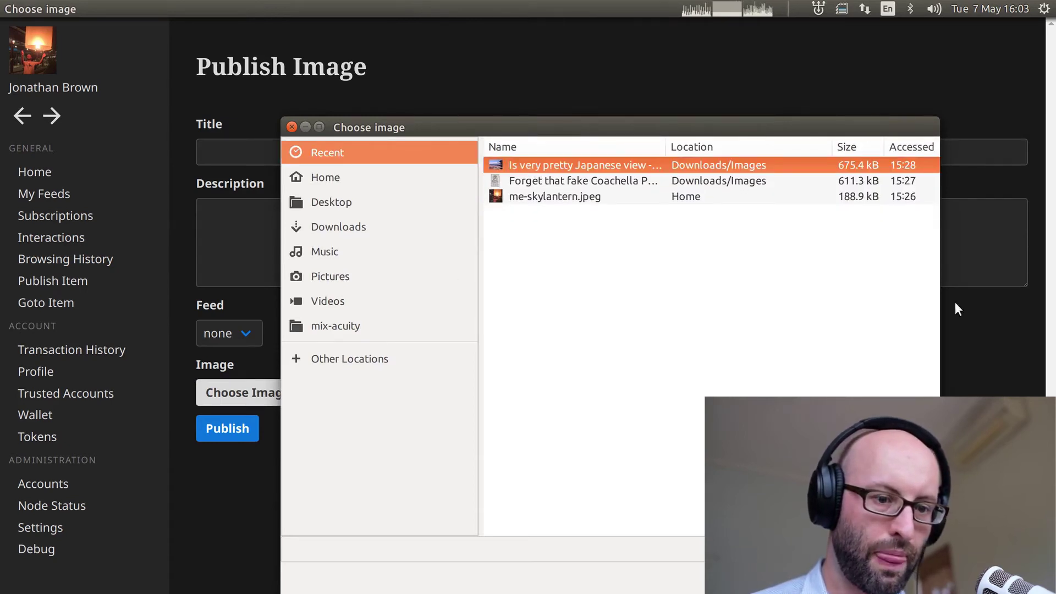
key(Return)
click(317, 152)
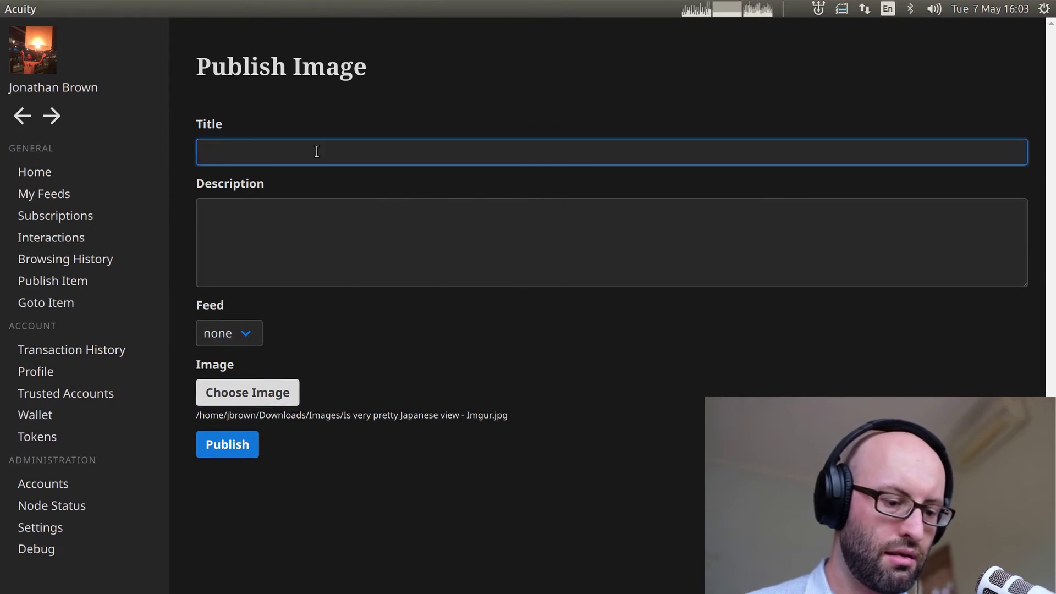
text(ount F)
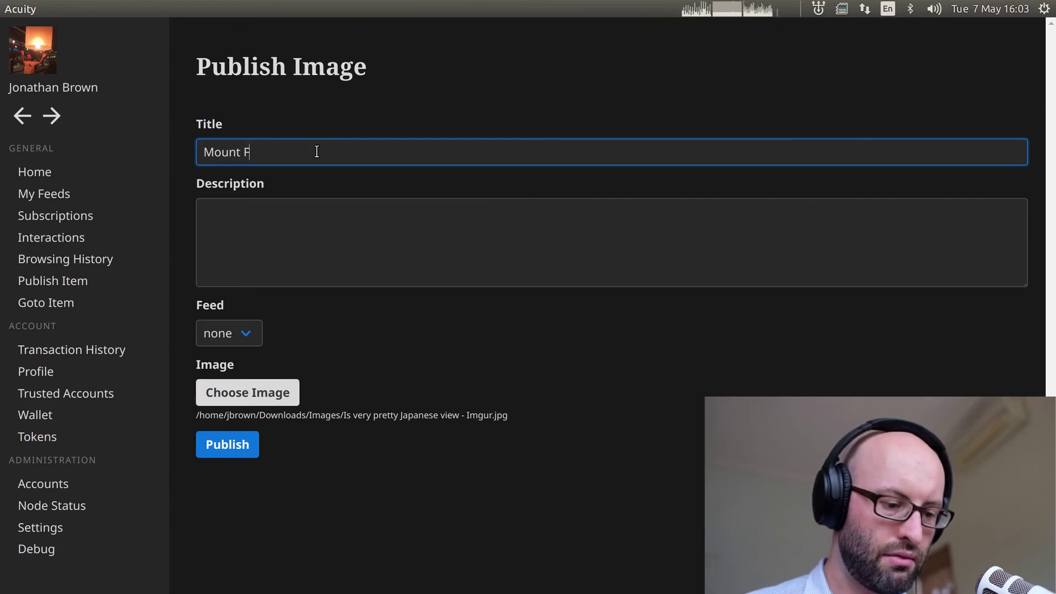
text(uji)
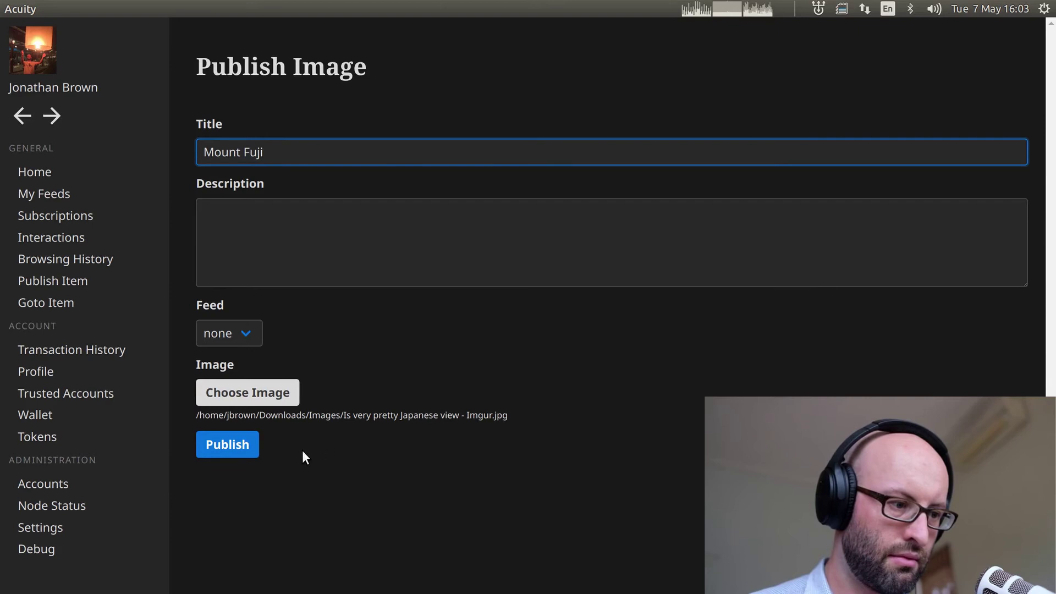
click(223, 449)
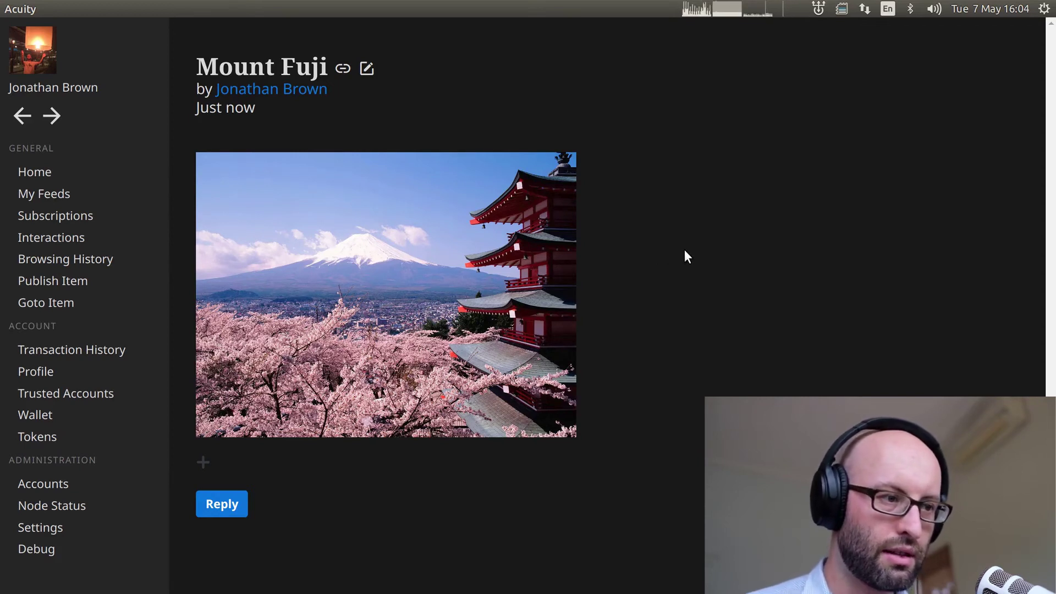
click(203, 463)
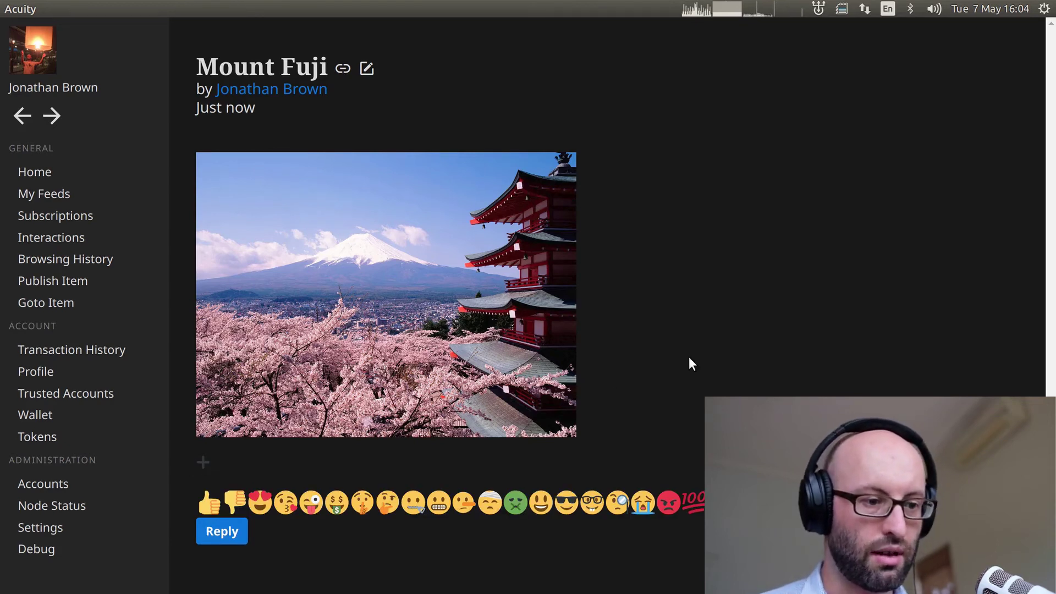
React with tongue-out wink, thinking face, a third emoji and heart eyes, then return Home
click(312, 504)
click(362, 504)
click(430, 504)
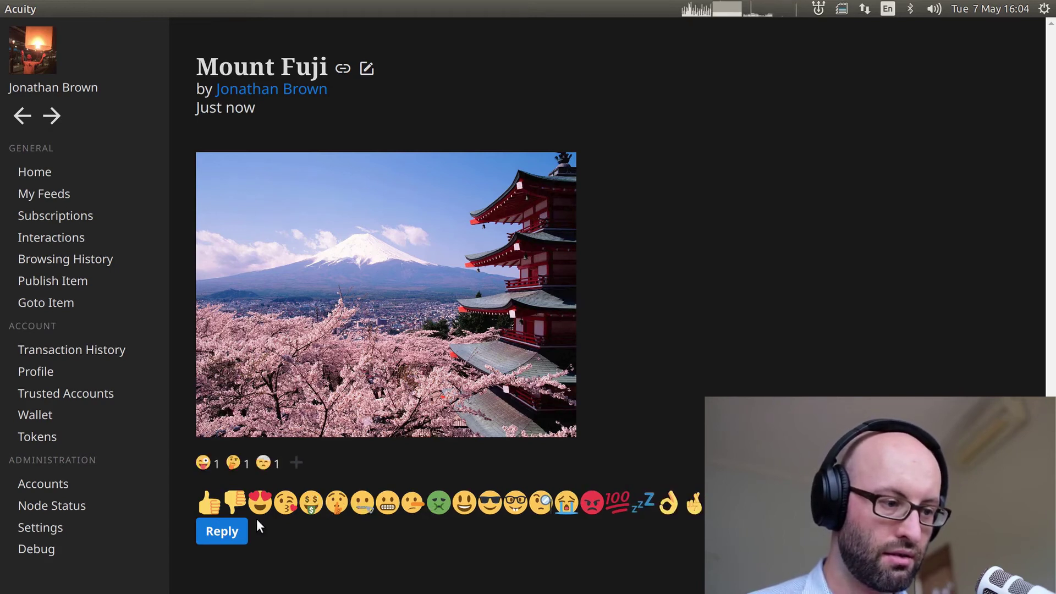
click(262, 506)
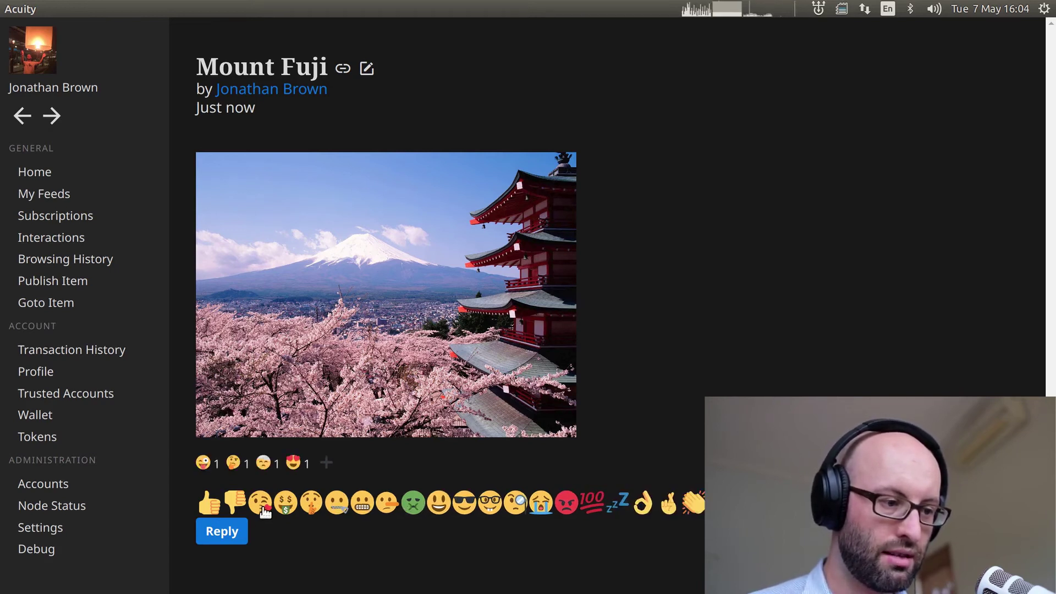
click(328, 464)
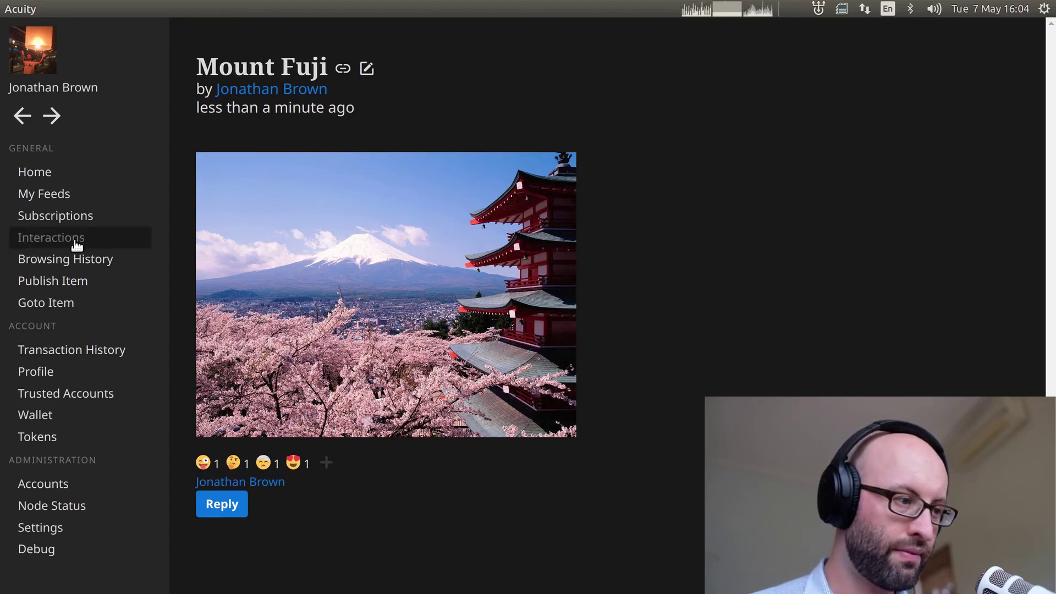
click(54, 180)
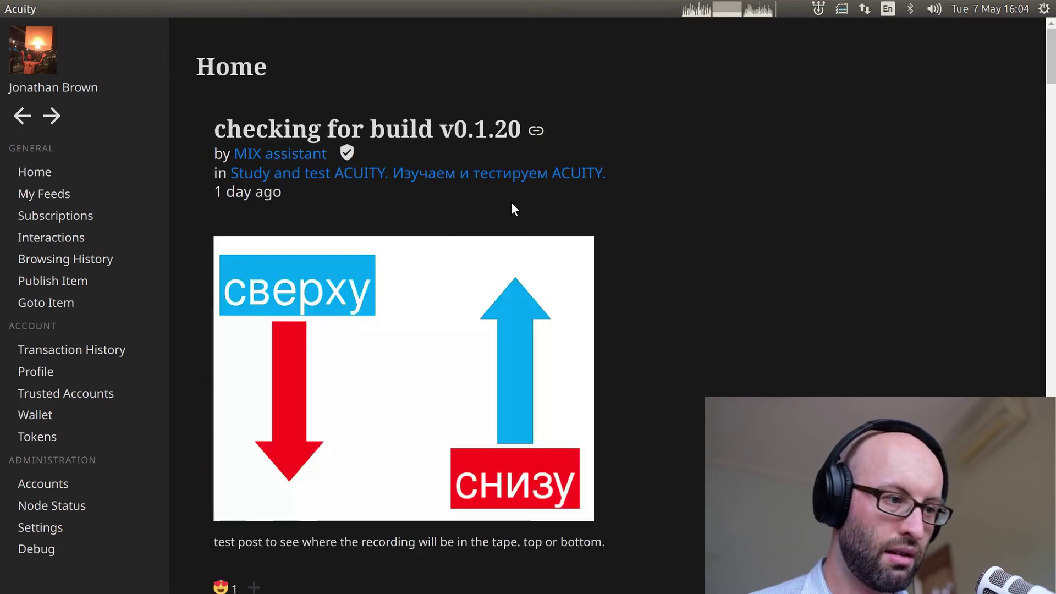
Add a heart-eyes reaction to the build v0.1.20 post, bringing it to 2
scroll(511, 208, down, 5)
scroll(510, 208, up, 3)
mouse_move(220, 192)
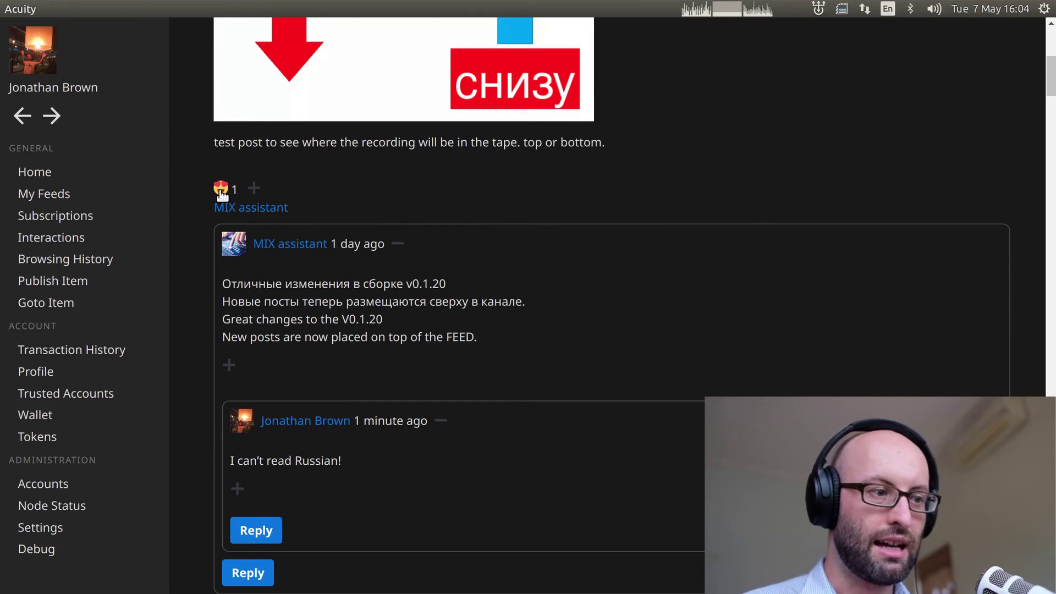
click(220, 193)
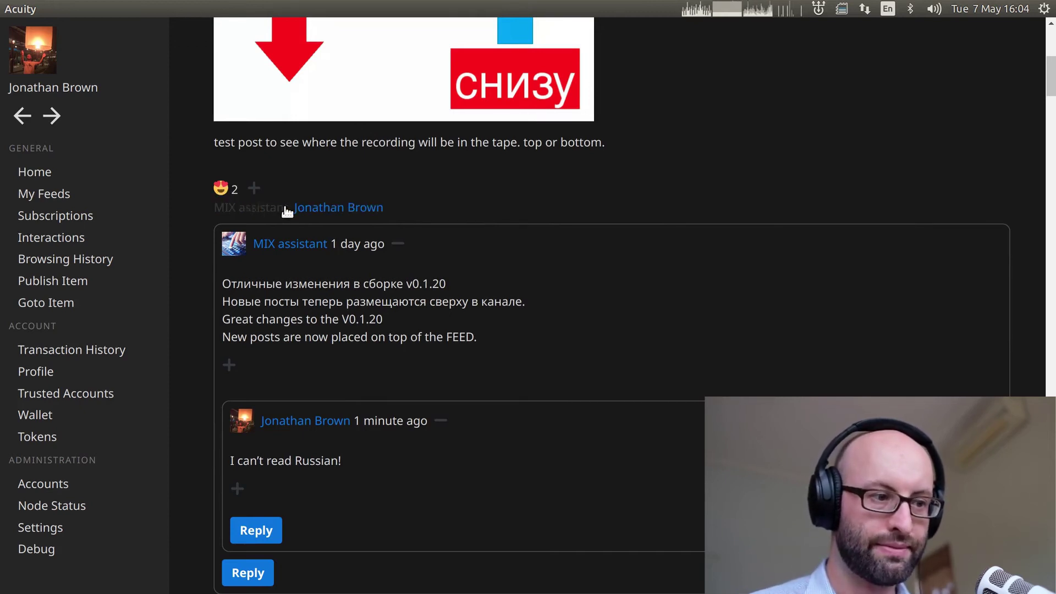
Visit the MIX assistant link, come back to Home, then view the Browsing History
click(253, 206)
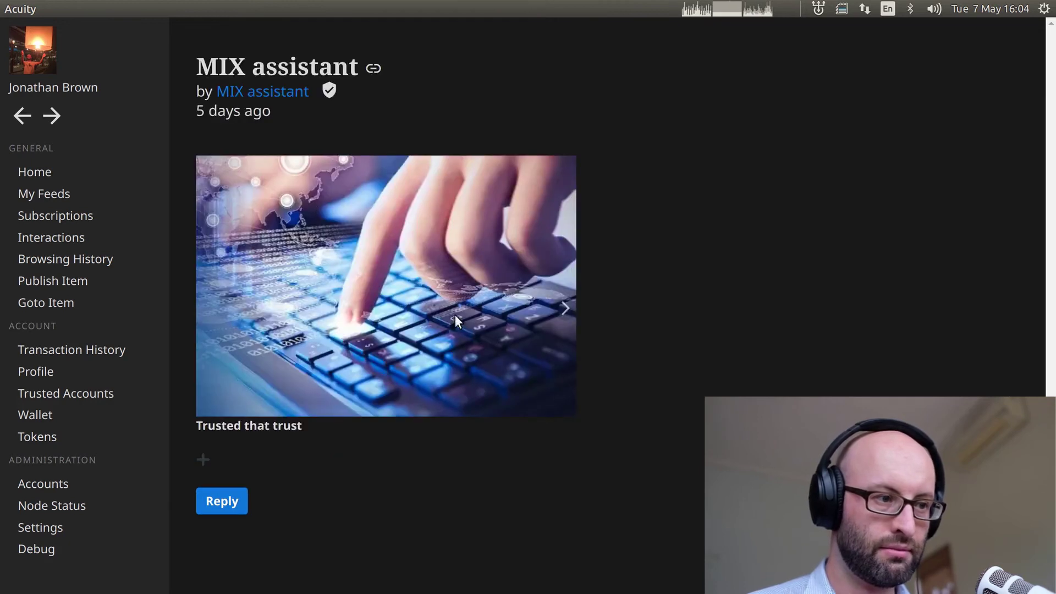
click(21, 116)
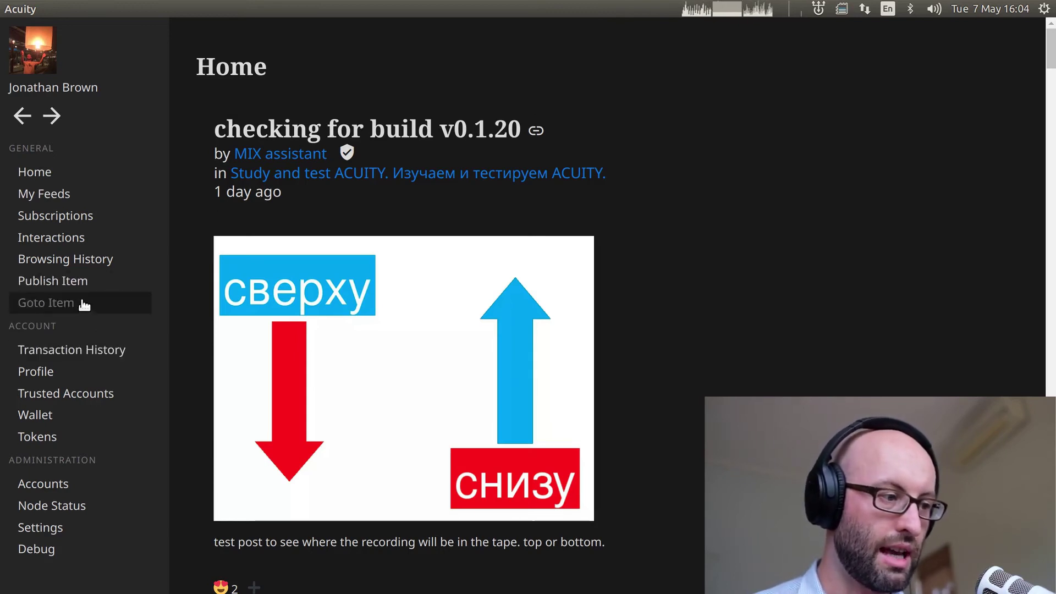
click(65, 259)
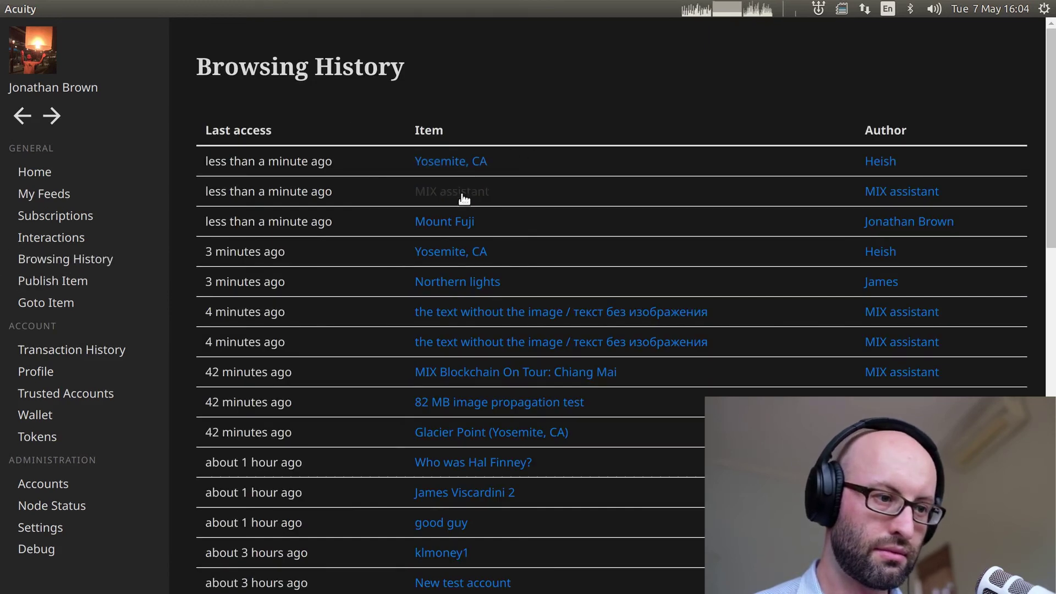
Open the Mount Fuji post from the Browsing History table
click(457, 222)
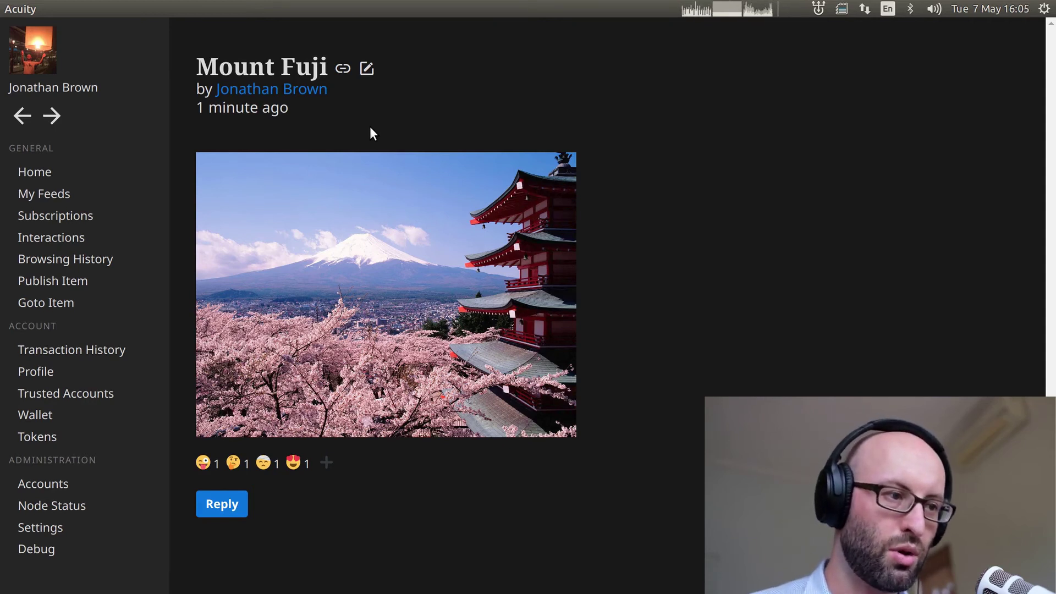
Edit the post and change its title from 'Mount Fuji' to 'Japan'
click(369, 71)
click(769, 200)
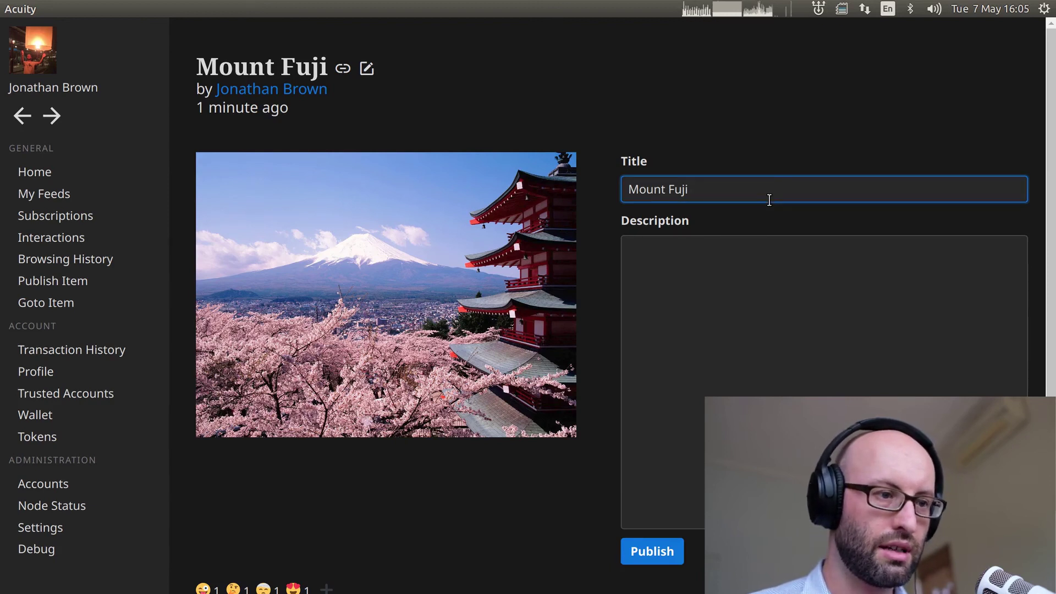
key(BackSpace)
key(BackSpace)
key(BackSpace)
key(BackSpace)
key(BackSpace)
key(BackSpace)
key(BackSpace)
key(BackSpace)
key(BackSpace)
key(BackSpace)
text(Jap)
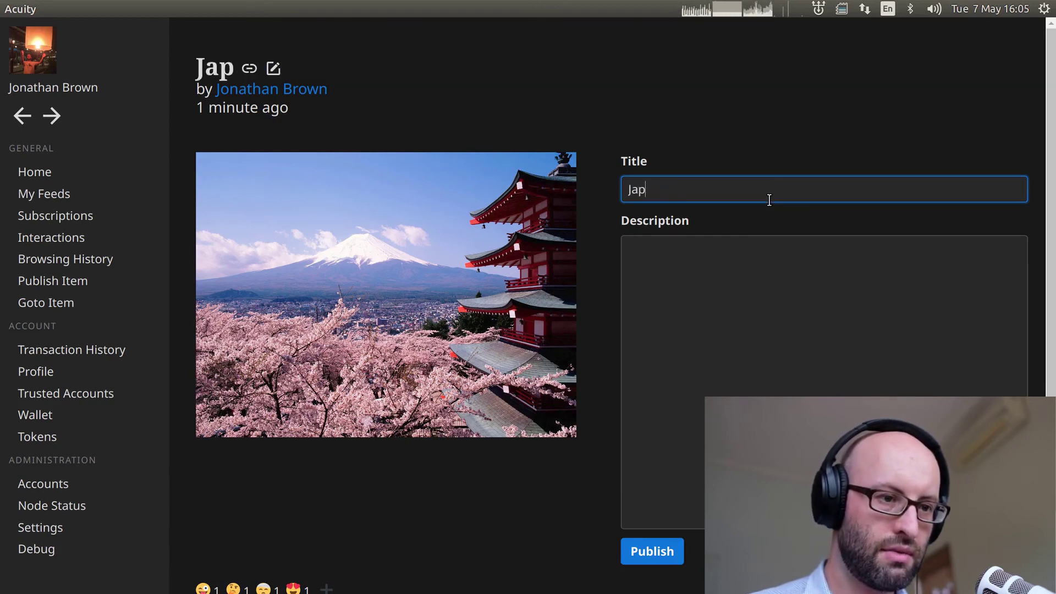
text(an)
Write the description as the top-level heading '# Japan is really beautiful!'
click(756, 298)
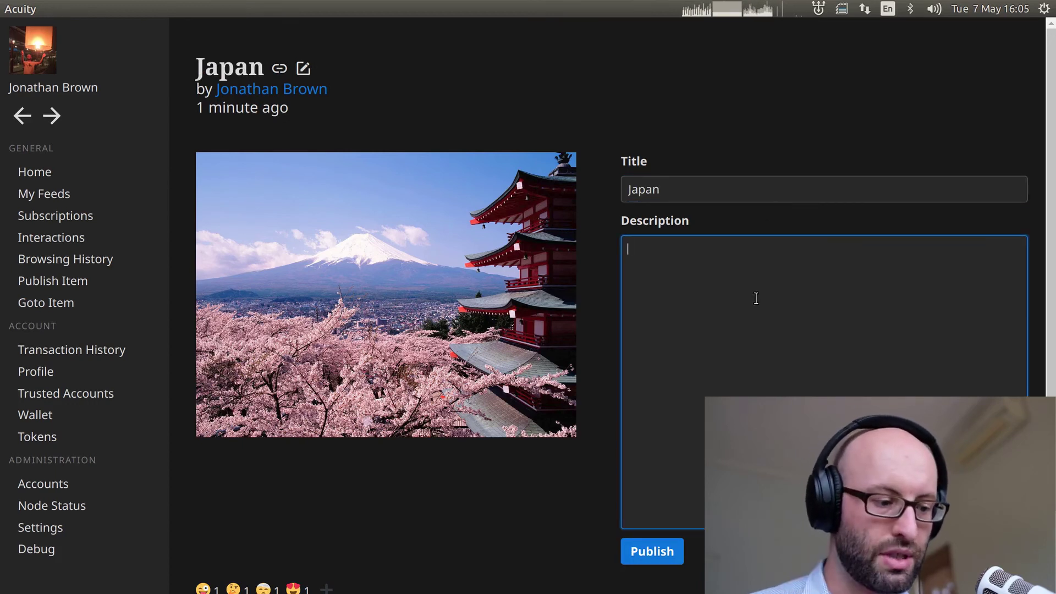
text(##)
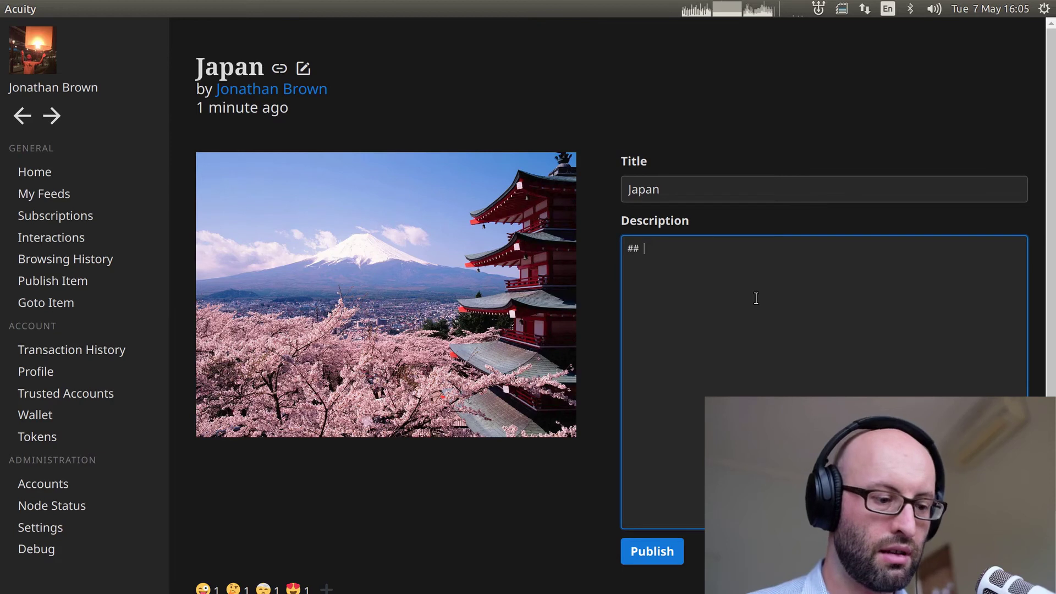
text( The)
key(BackSpace)
key(BackSpace)
key(BackSpace)
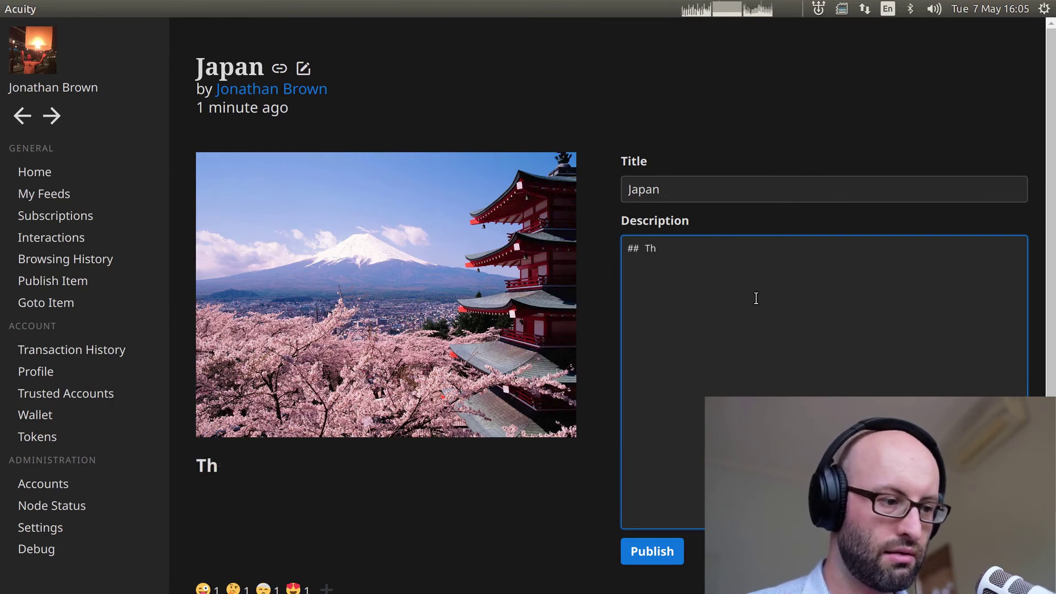
text(Japn)
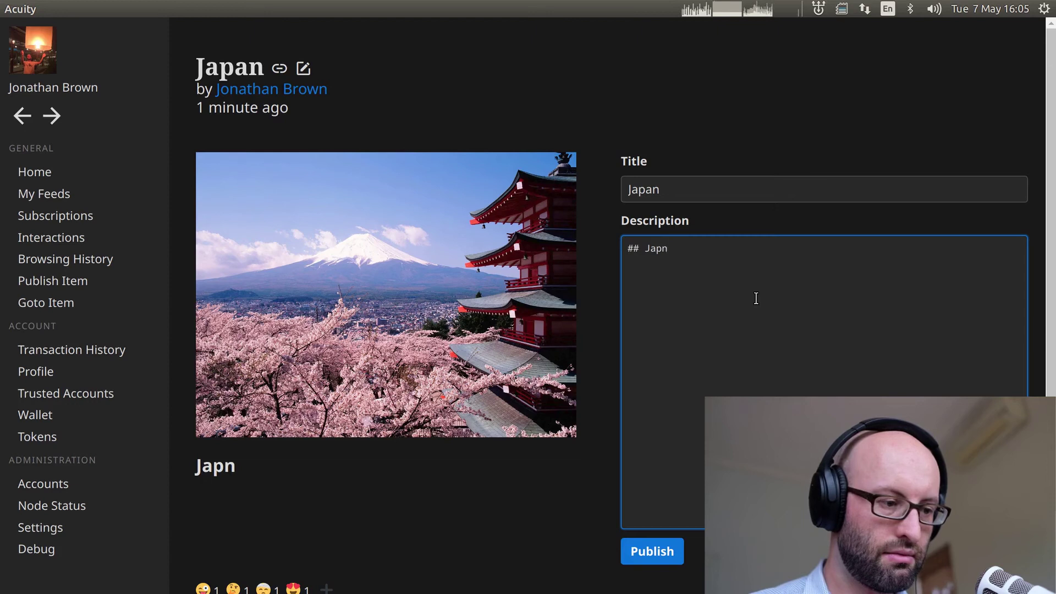
key(BackSpace)
text(an i)
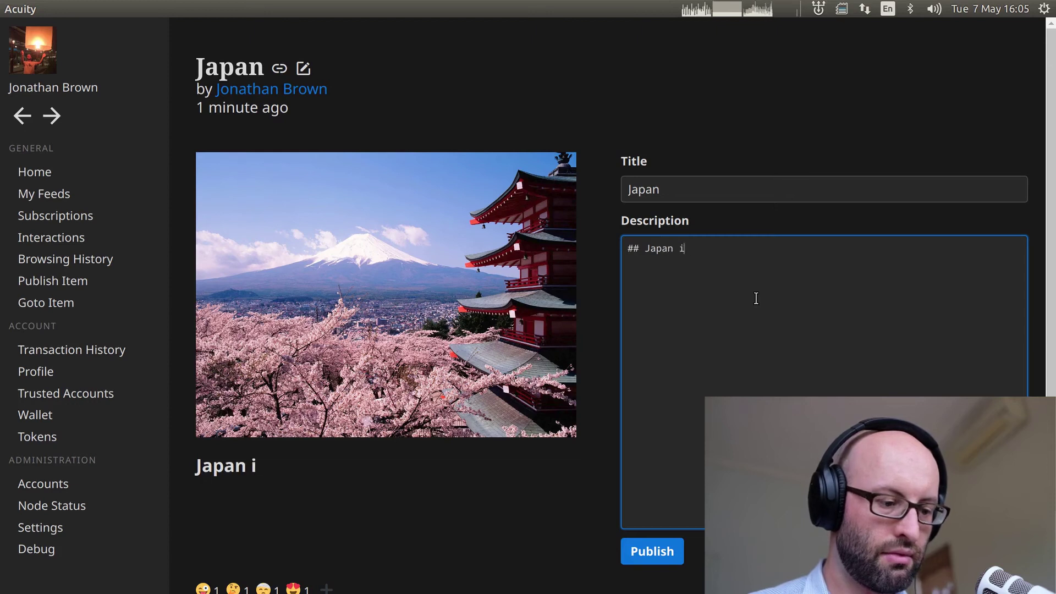
text(s really beau)
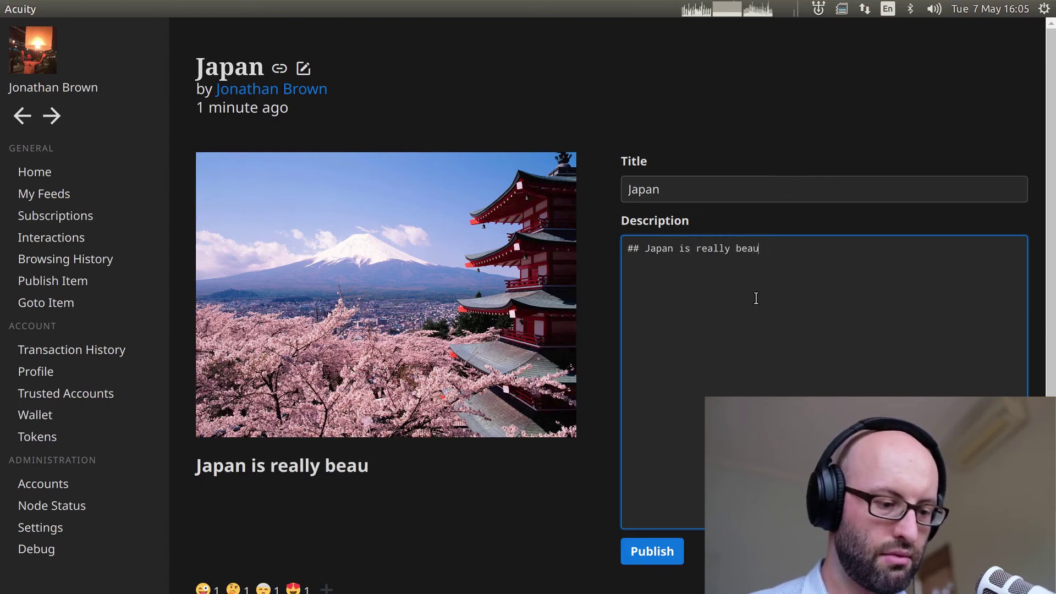
text(tiful!)
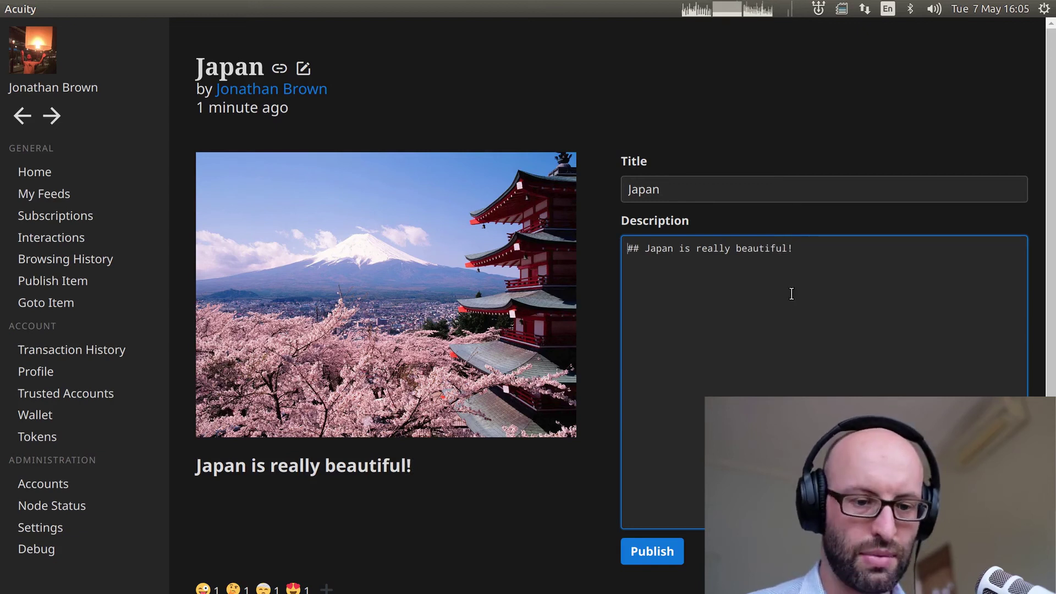
key(Home)
key(Delete)
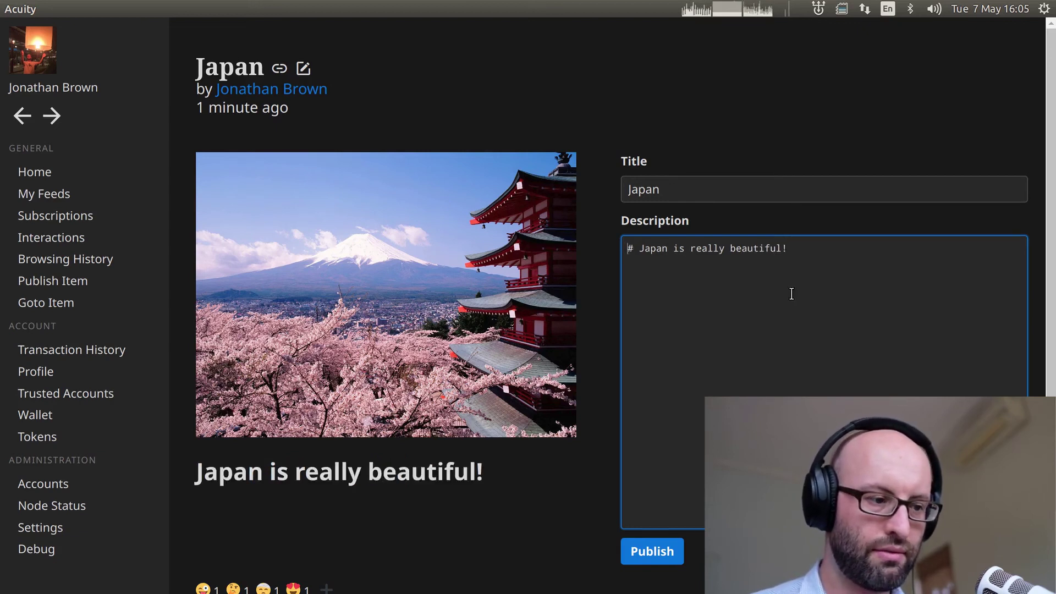
text(###)
key(BackSpace)
key(BackSpace)
key(BackSpace)
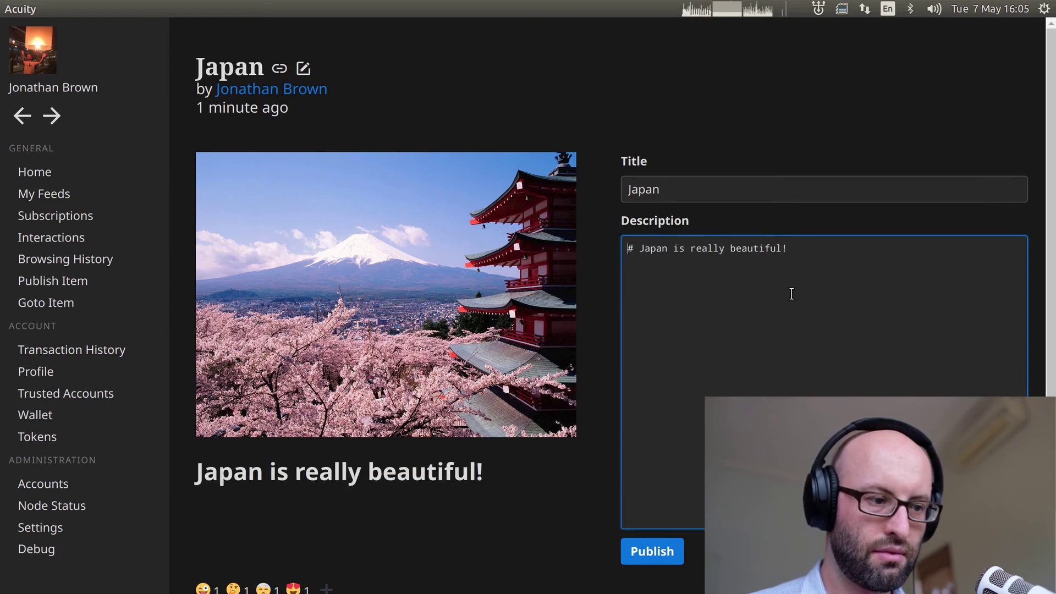
Publish the updated Japan post and check the result
click(668, 553)
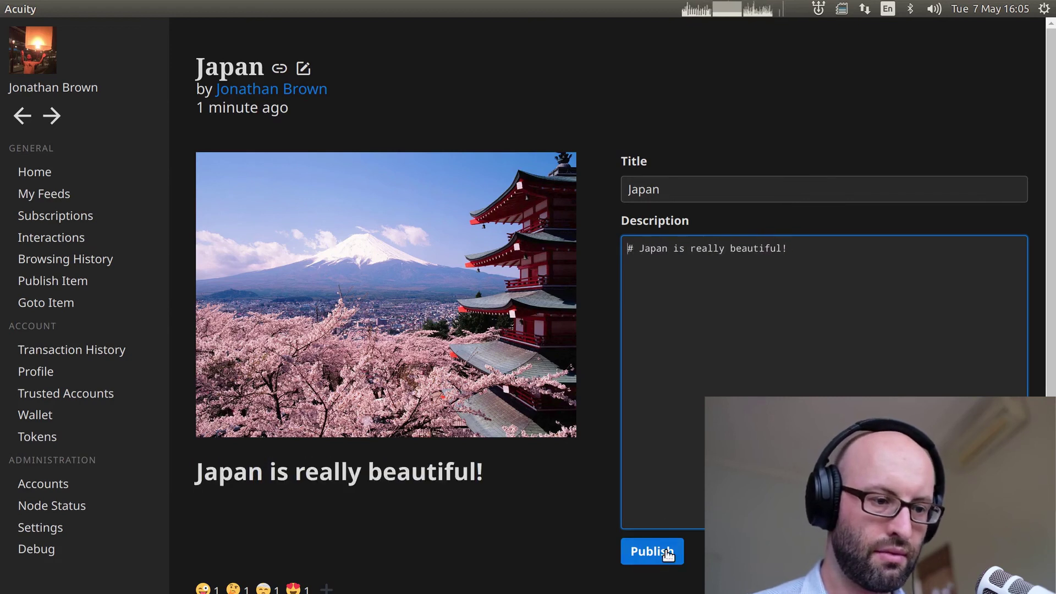
scroll(806, 310, down, 1)
scroll(805, 309, up, 1)
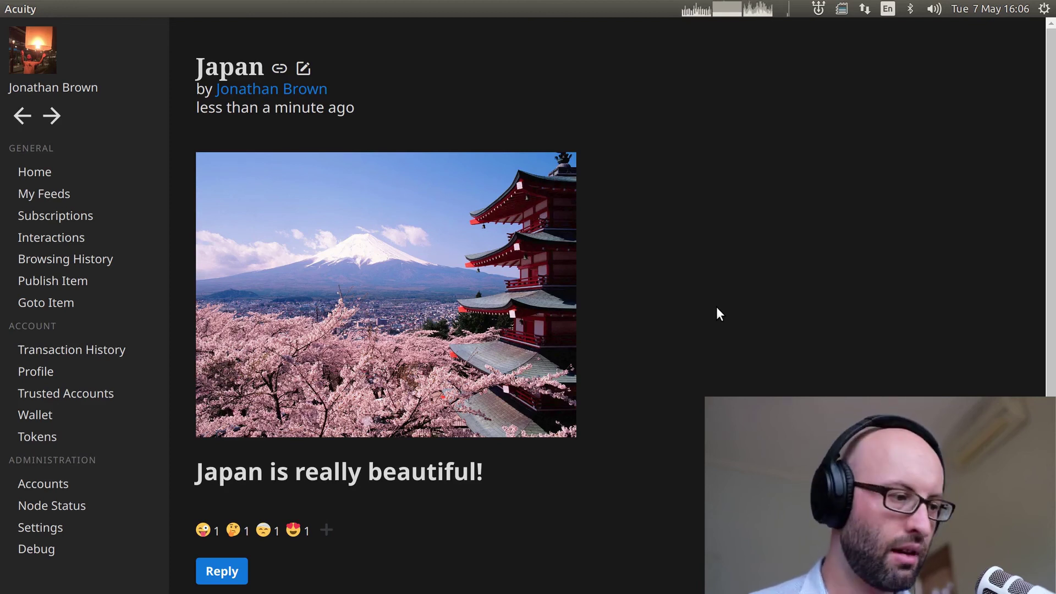
Review the Transaction History of reactions, comments and item updates, then switch to Firefox
click(62, 352)
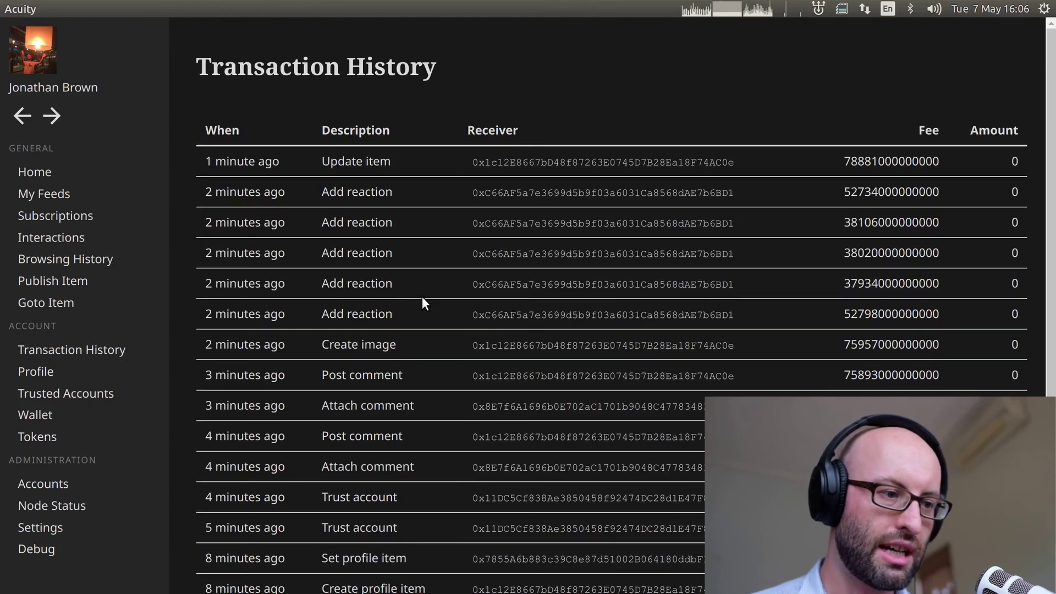
scroll(421, 301, down, 1)
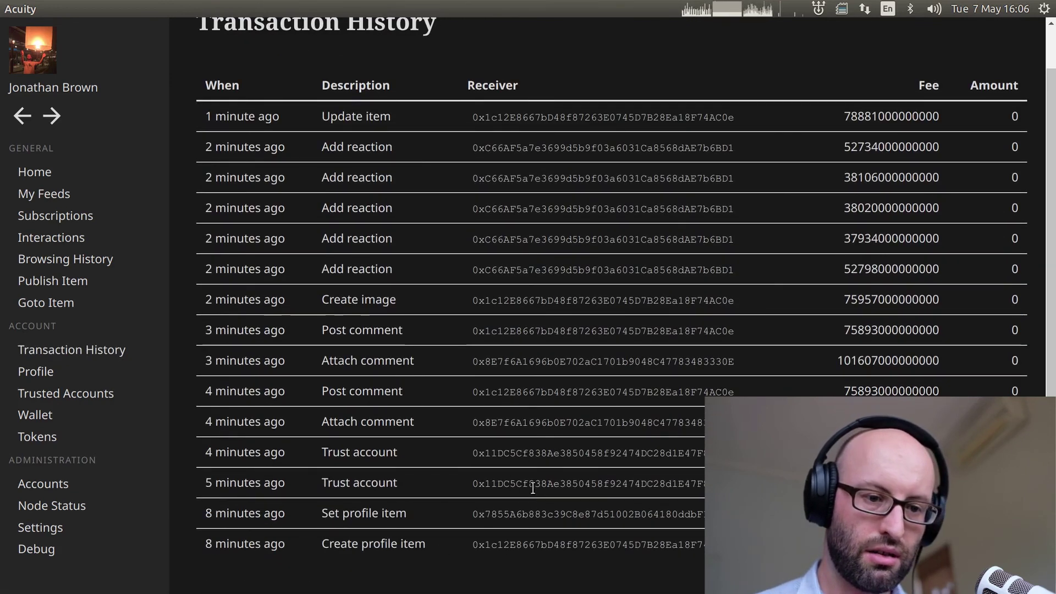
scroll(532, 486, up, 1)
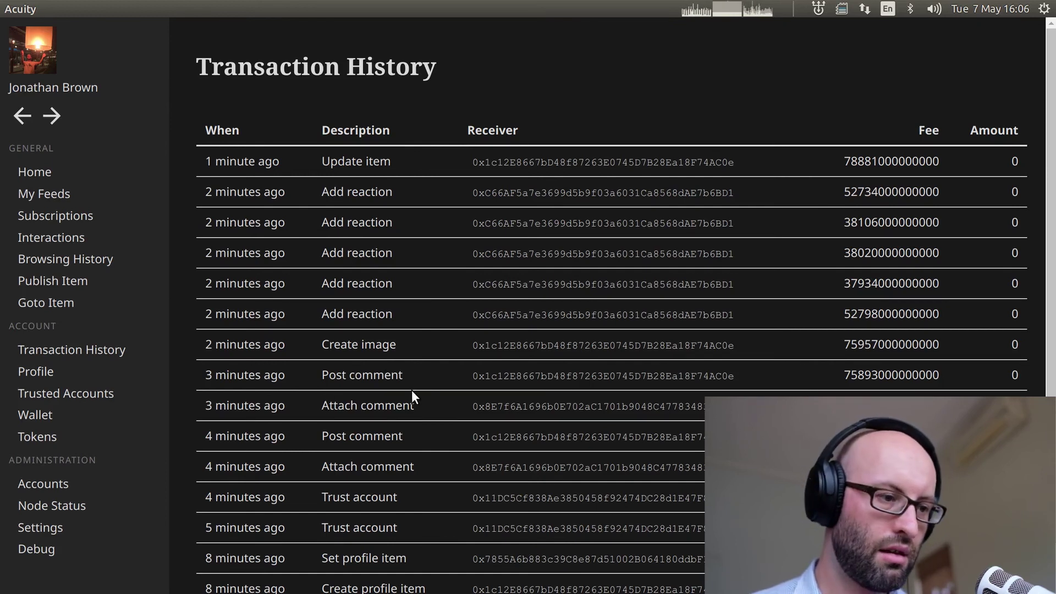
key(alt+Tab)
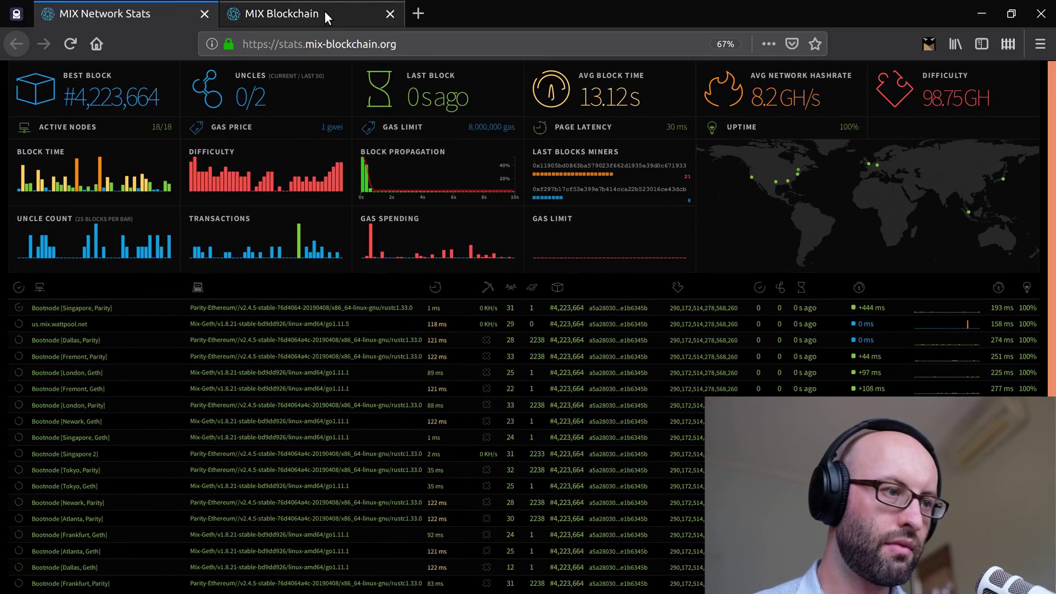
On the MIX Blockchain website, scroll to Community and follow the GitHub icon to the organisation page
click(323, 13)
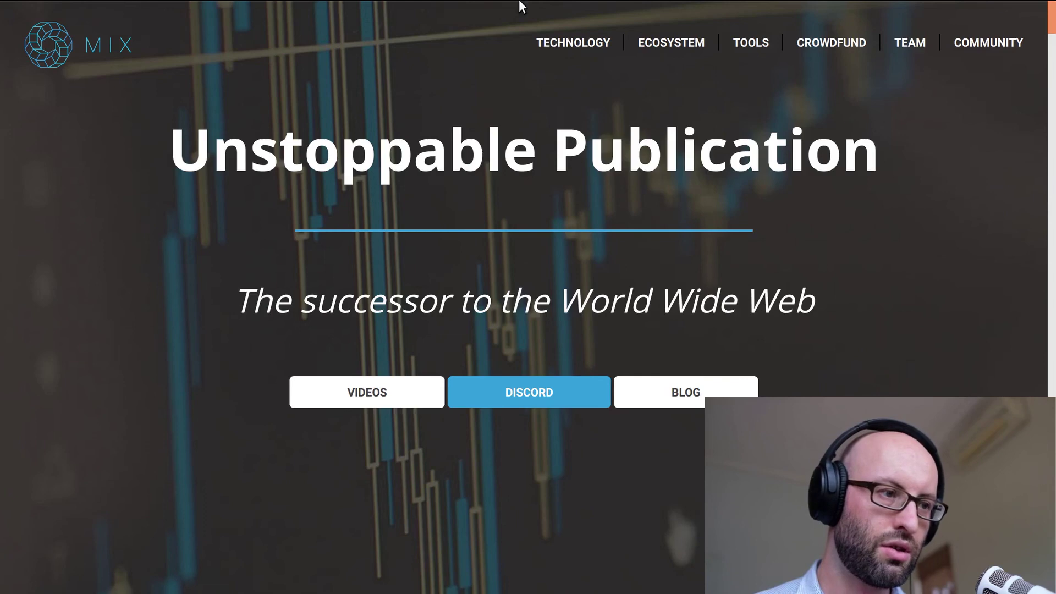
mouse_move(522, 3)
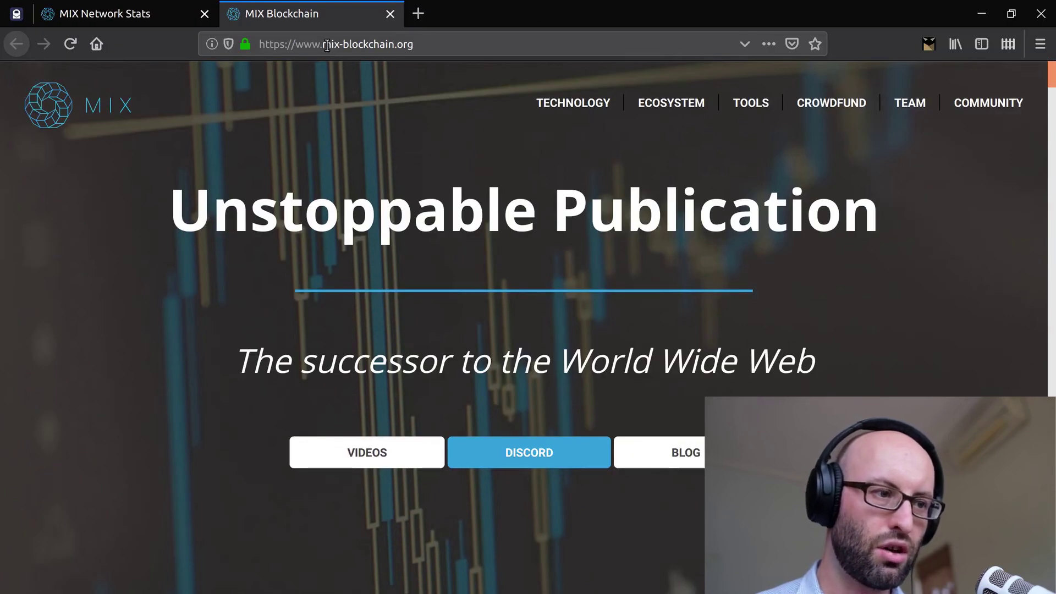
scroll(578, 218, down, 10)
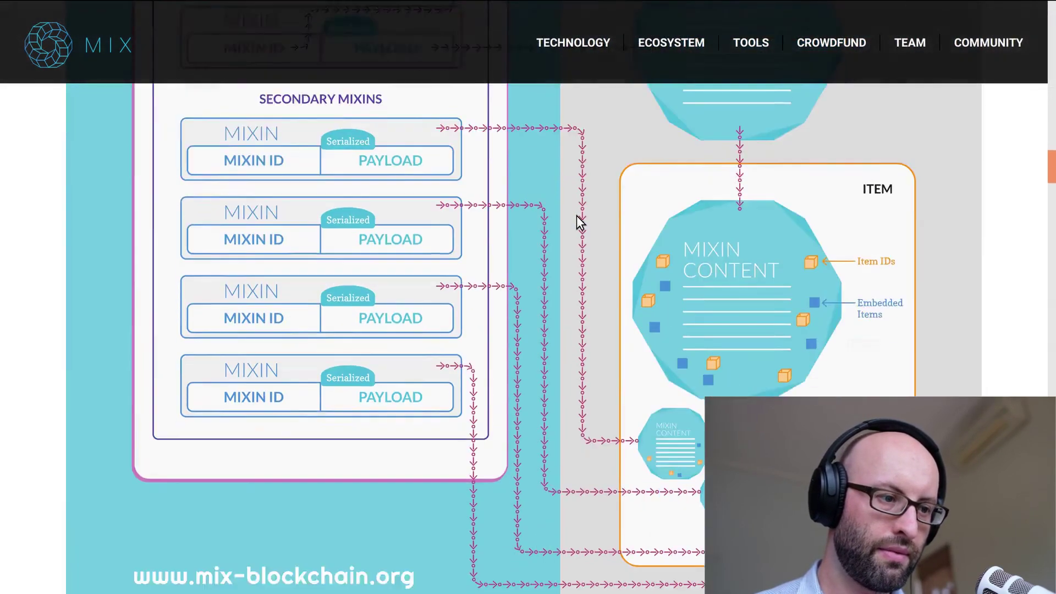
scroll(576, 222, down, 20)
scroll(576, 217, down, 20)
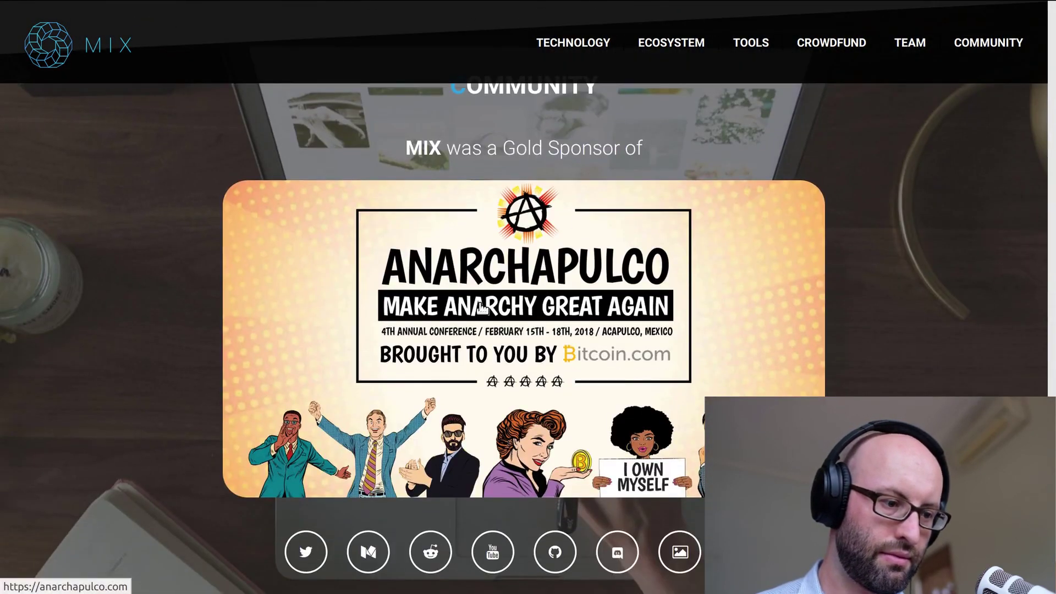
click(555, 556)
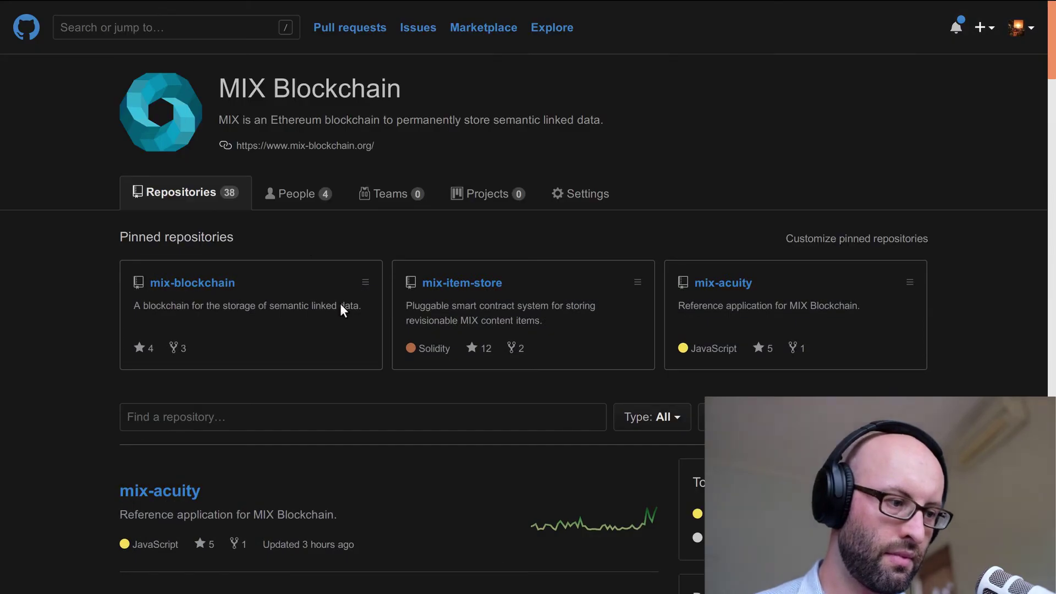
Open mix-acuity's v0.1.20 release and scroll down to its 11 download assets
scroll(346, 319, down, 3)
scroll(352, 333, down, 1)
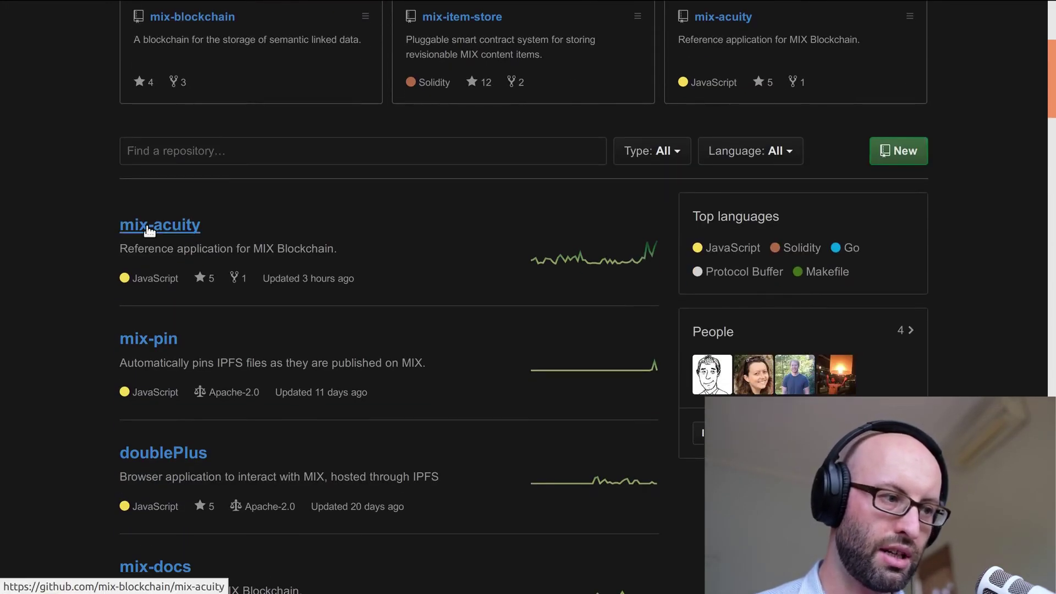
click(199, 226)
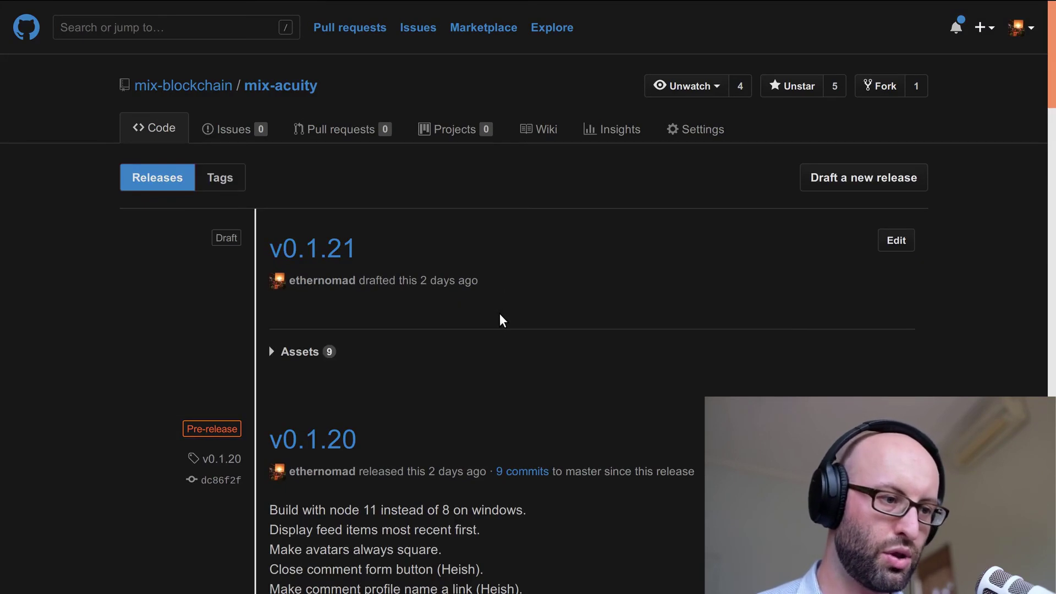
scroll(499, 313, down, 6)
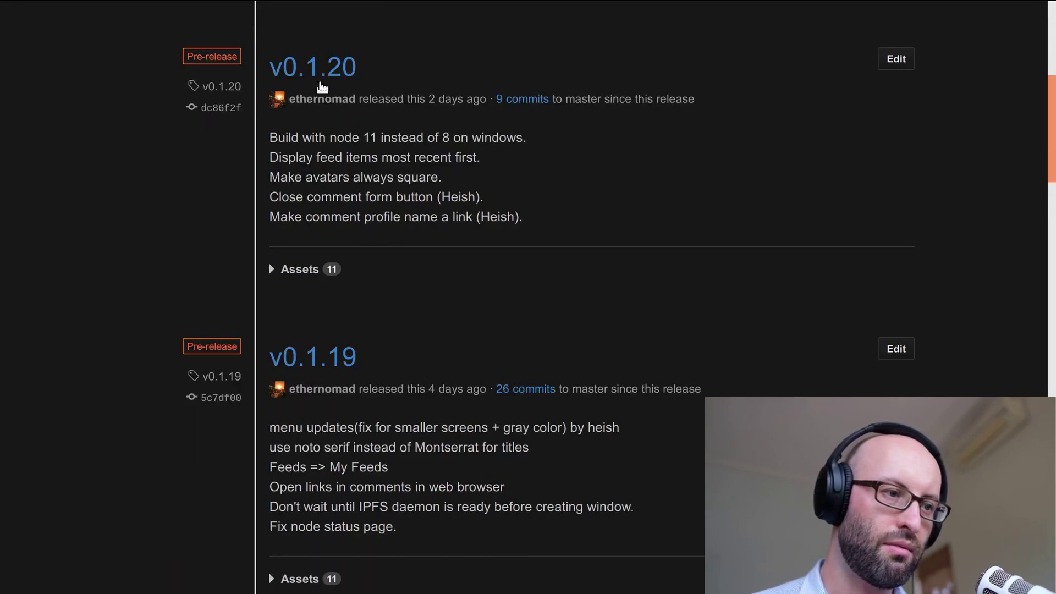
click(311, 80)
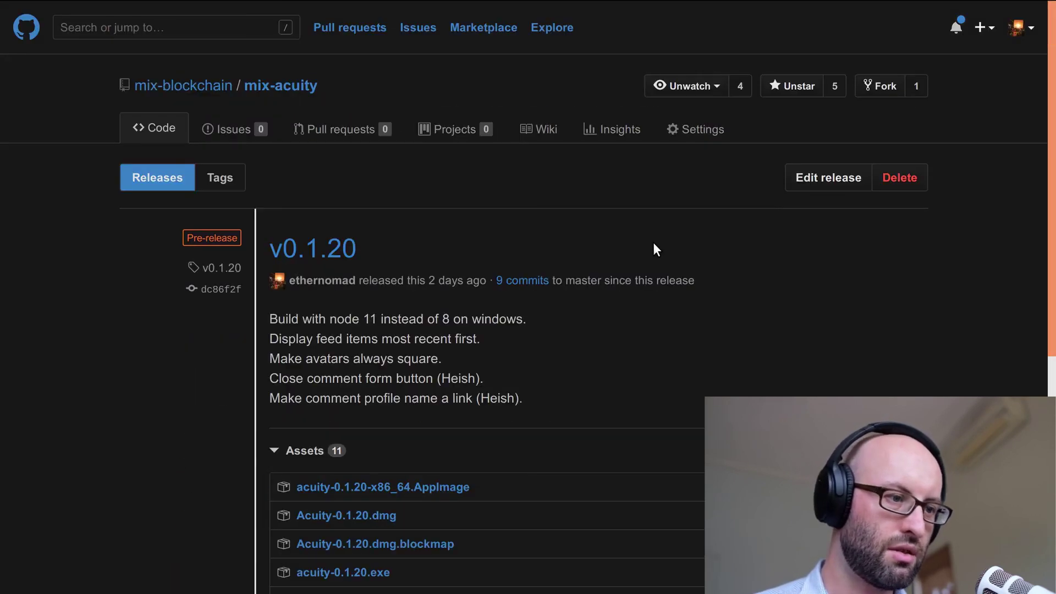
scroll(653, 244, down, 5)
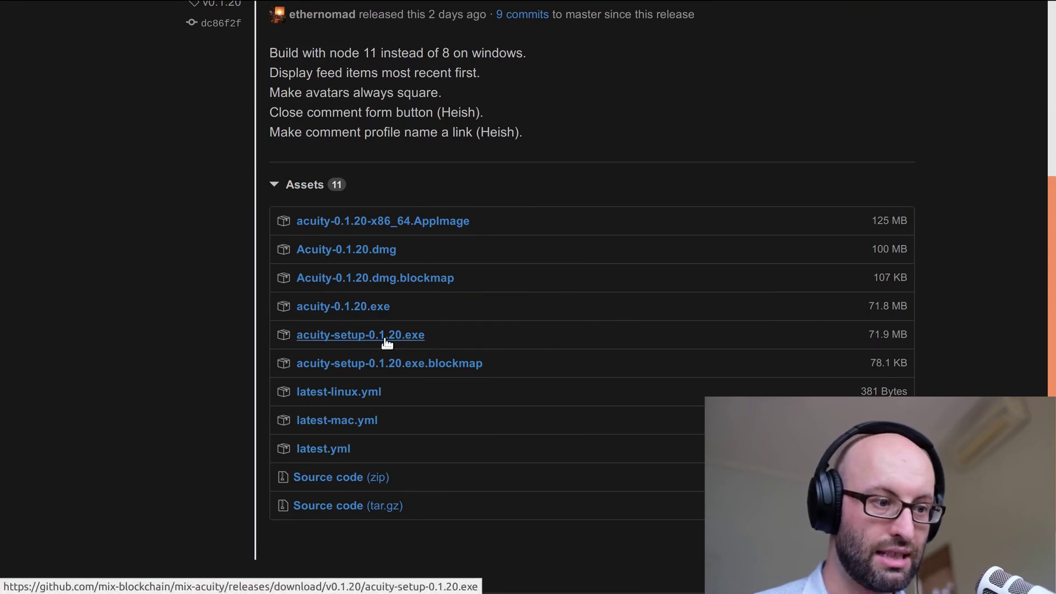
scroll(200, 370, down, 2)
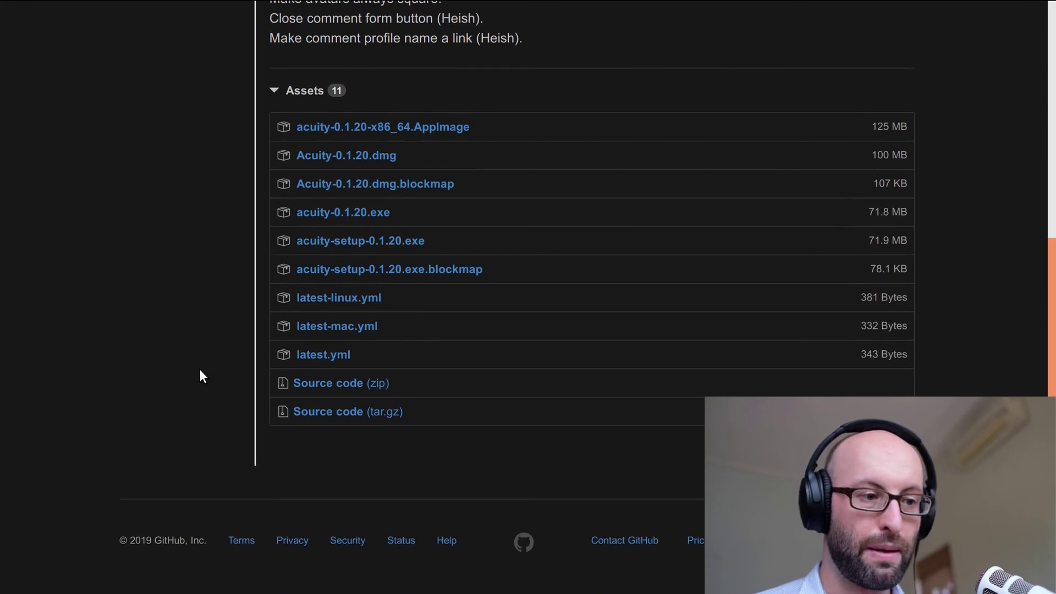